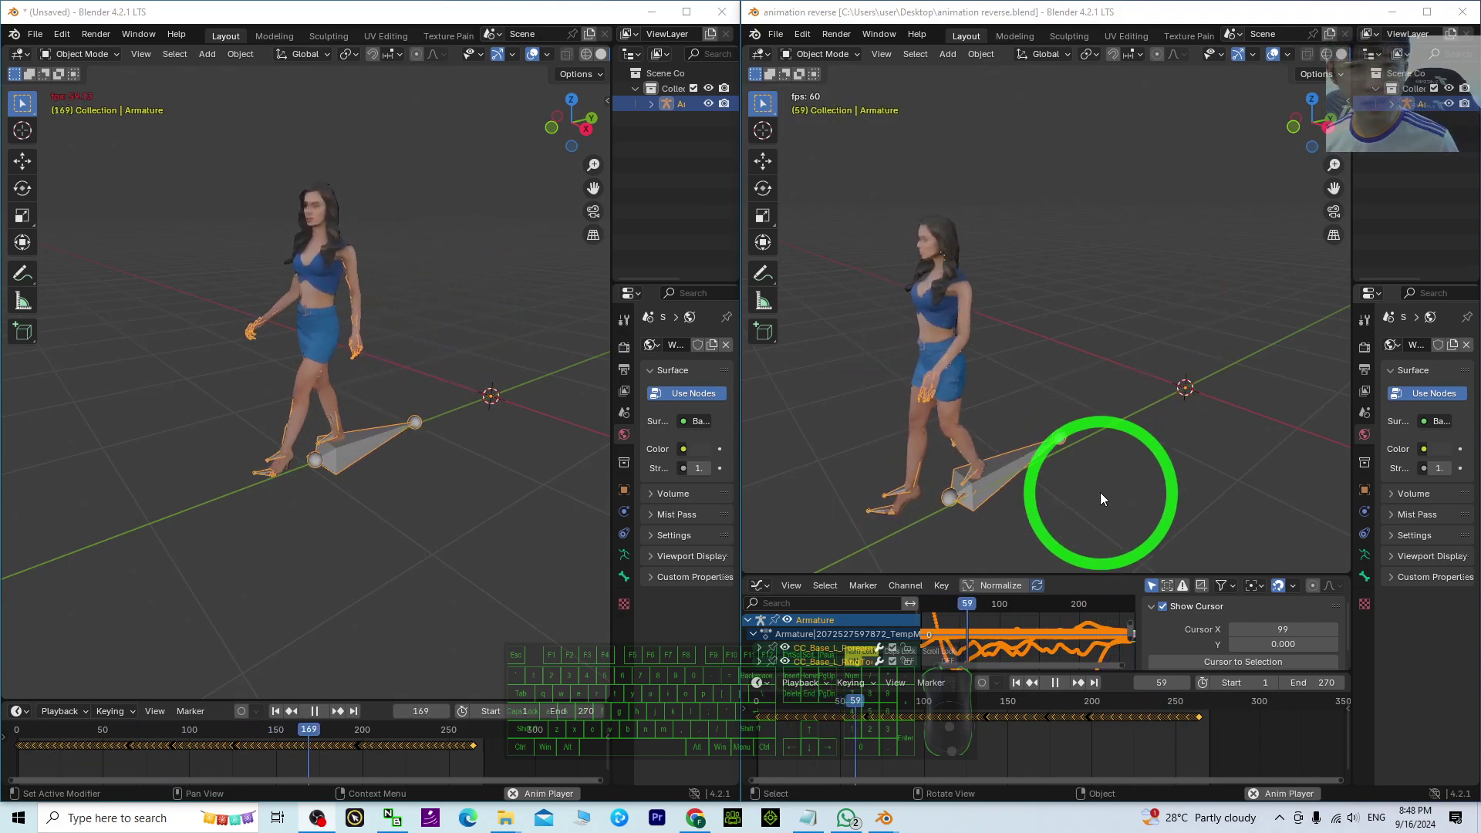
Stop playback, close the reference Blender window and maximize the remaining one.
left_click(1055, 683)
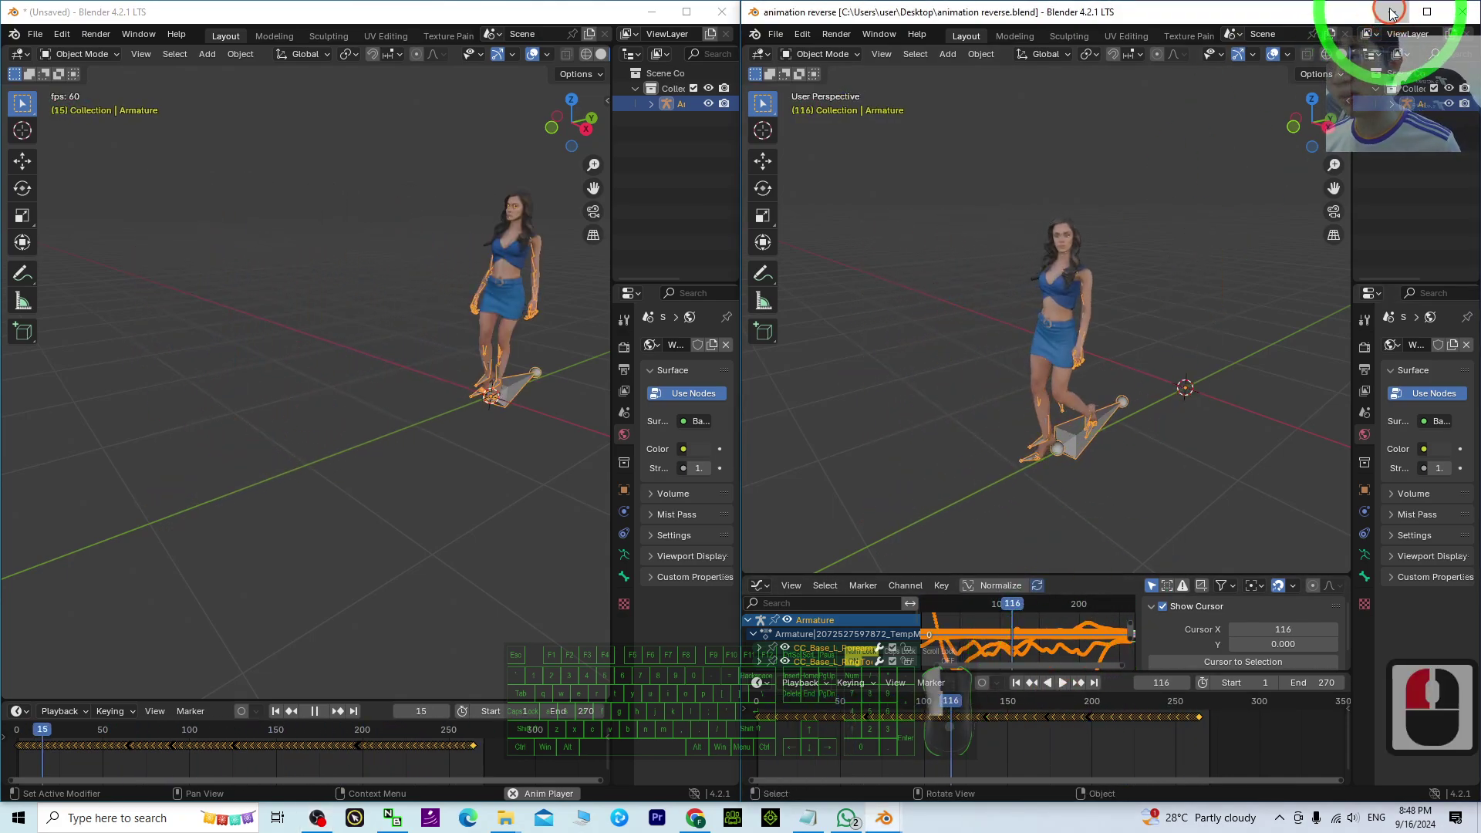
left_click(1393, 13)
double_click(605, 11)
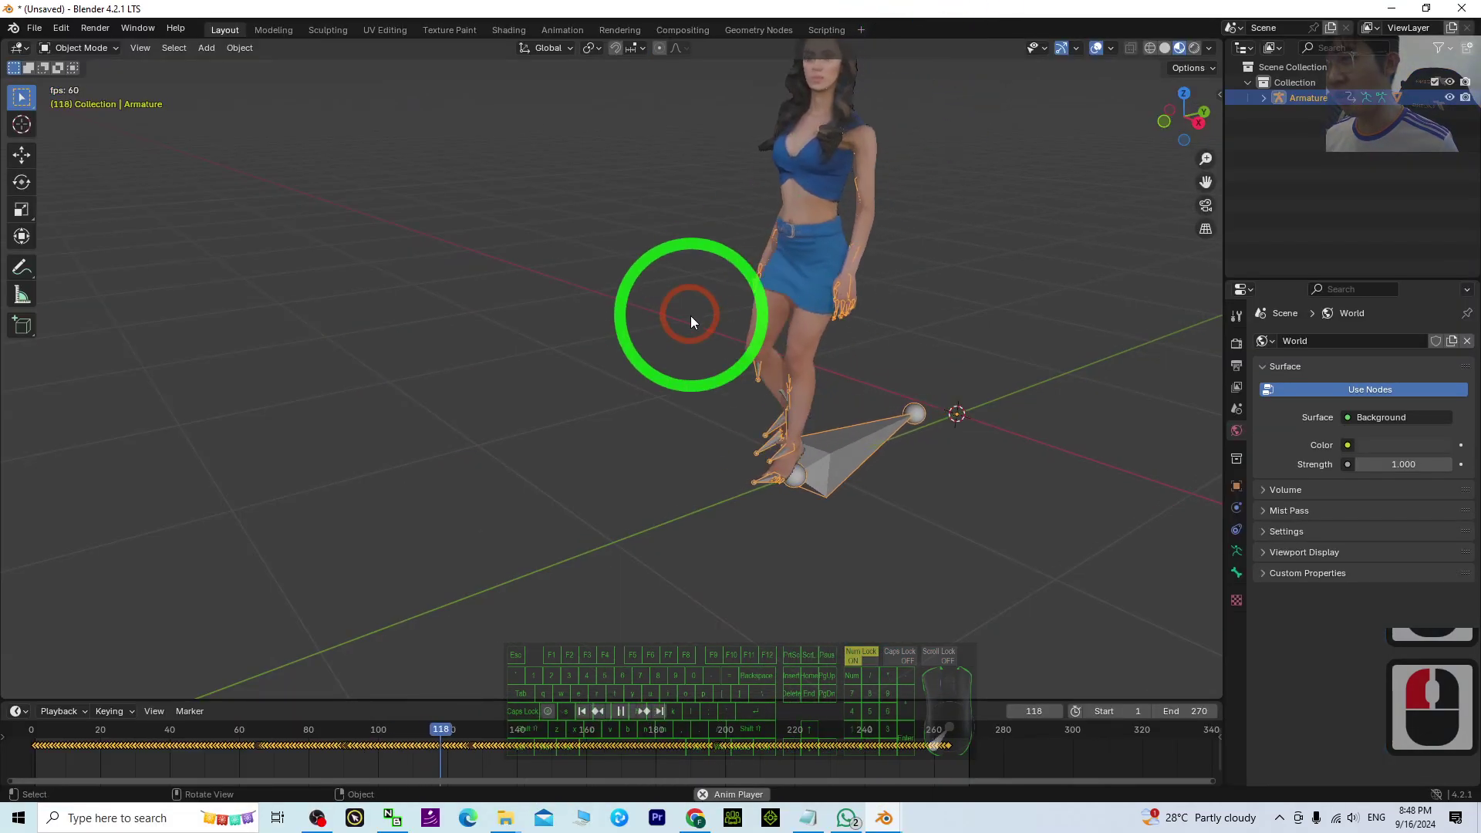
Stop the walk animation, orbit around the character and rewind to the first frame.
scroll(691, 316, "down", 5)
scroll(766, 315, "up", 6)
scroll(804, 332, "down", 5)
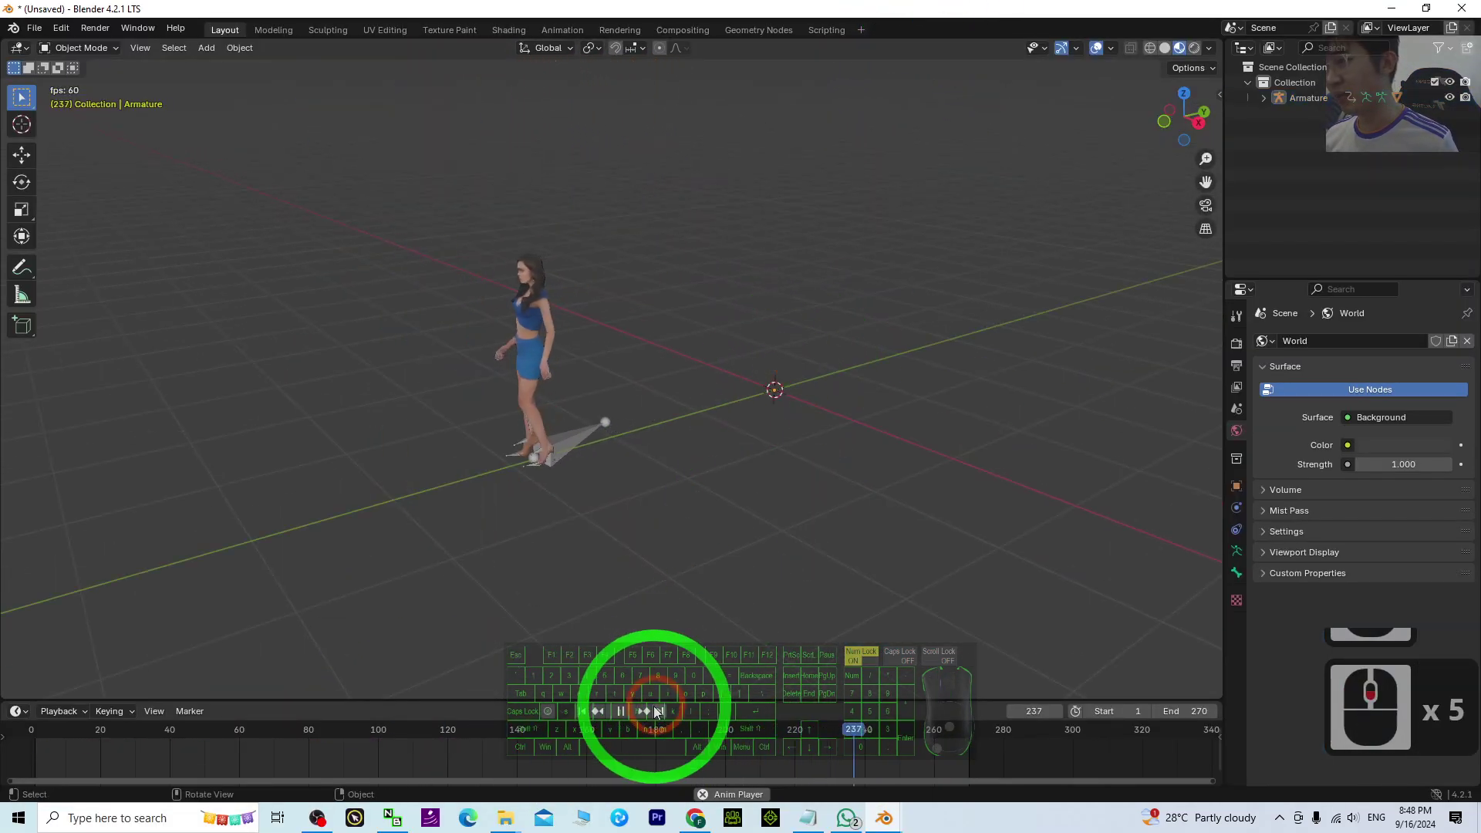
left_click(619, 711)
scroll(640, 392, "up", 4)
scroll(600, 428, "down", 2)
mouse_move(600, 428)
middle_mouse_down()
mouse_move(667, 443)
mouse_move(651, 451)
middle_mouse_up()
left_click(584, 712)
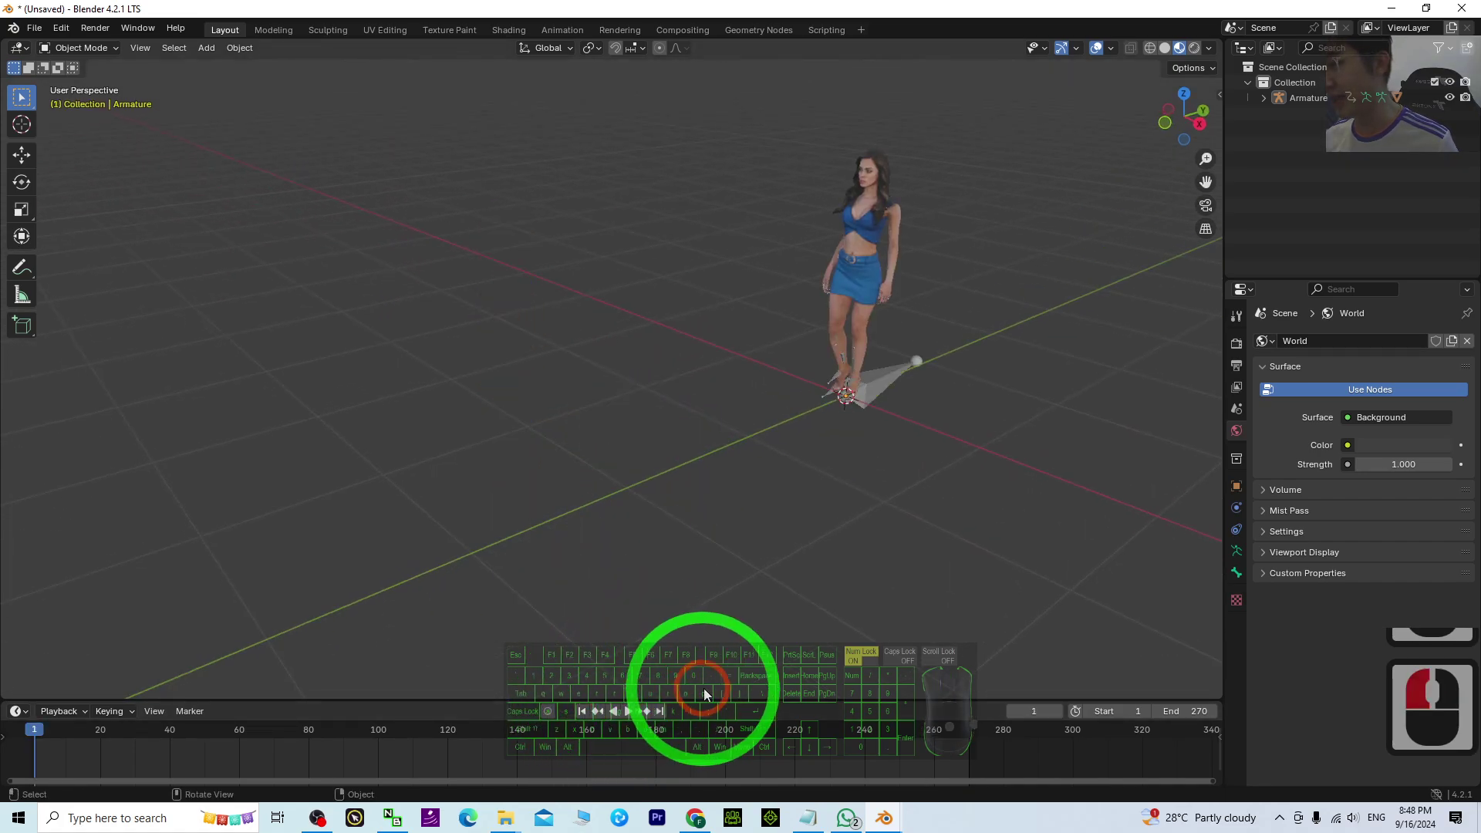
Make the timeline taller, play the walk, then stop and return to frame 1.
left_click_drag(707, 699, 697, 657)
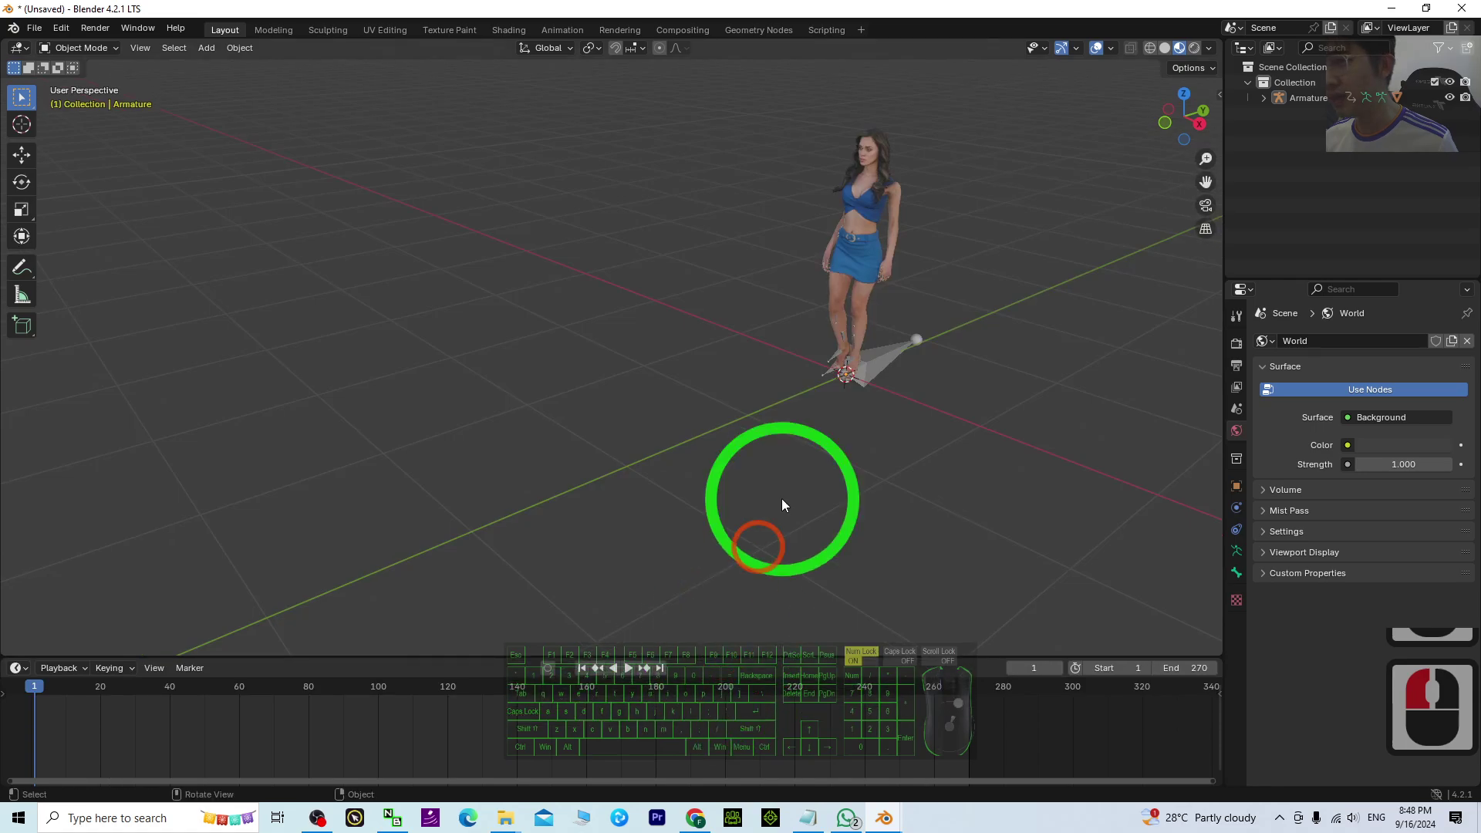
left_click(629, 668)
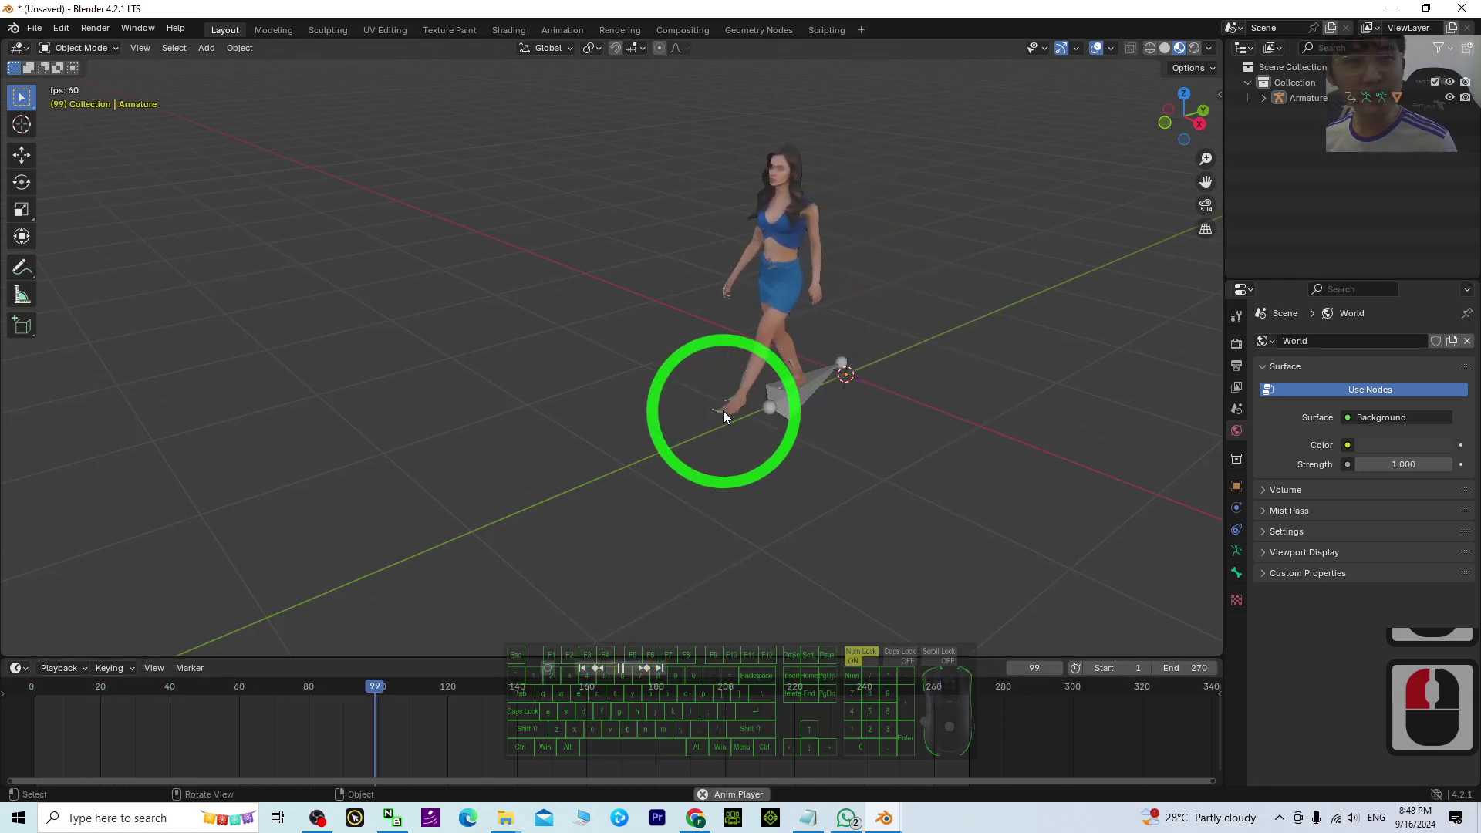
left_click(624, 671)
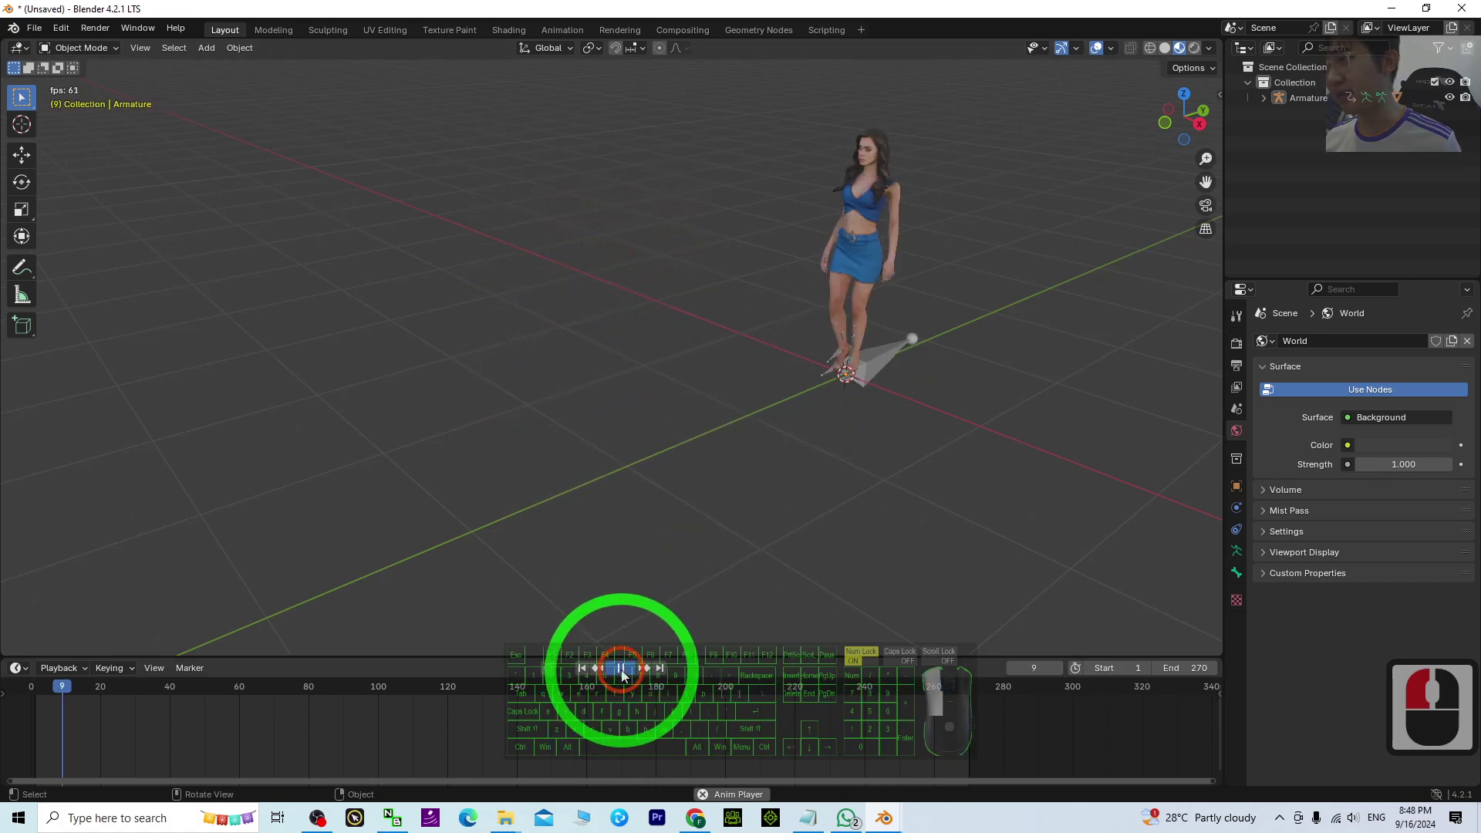
left_click(581, 669)
Select the Armature, enlarge the timeline and split it into two stacked timeline editors.
left_click(872, 357)
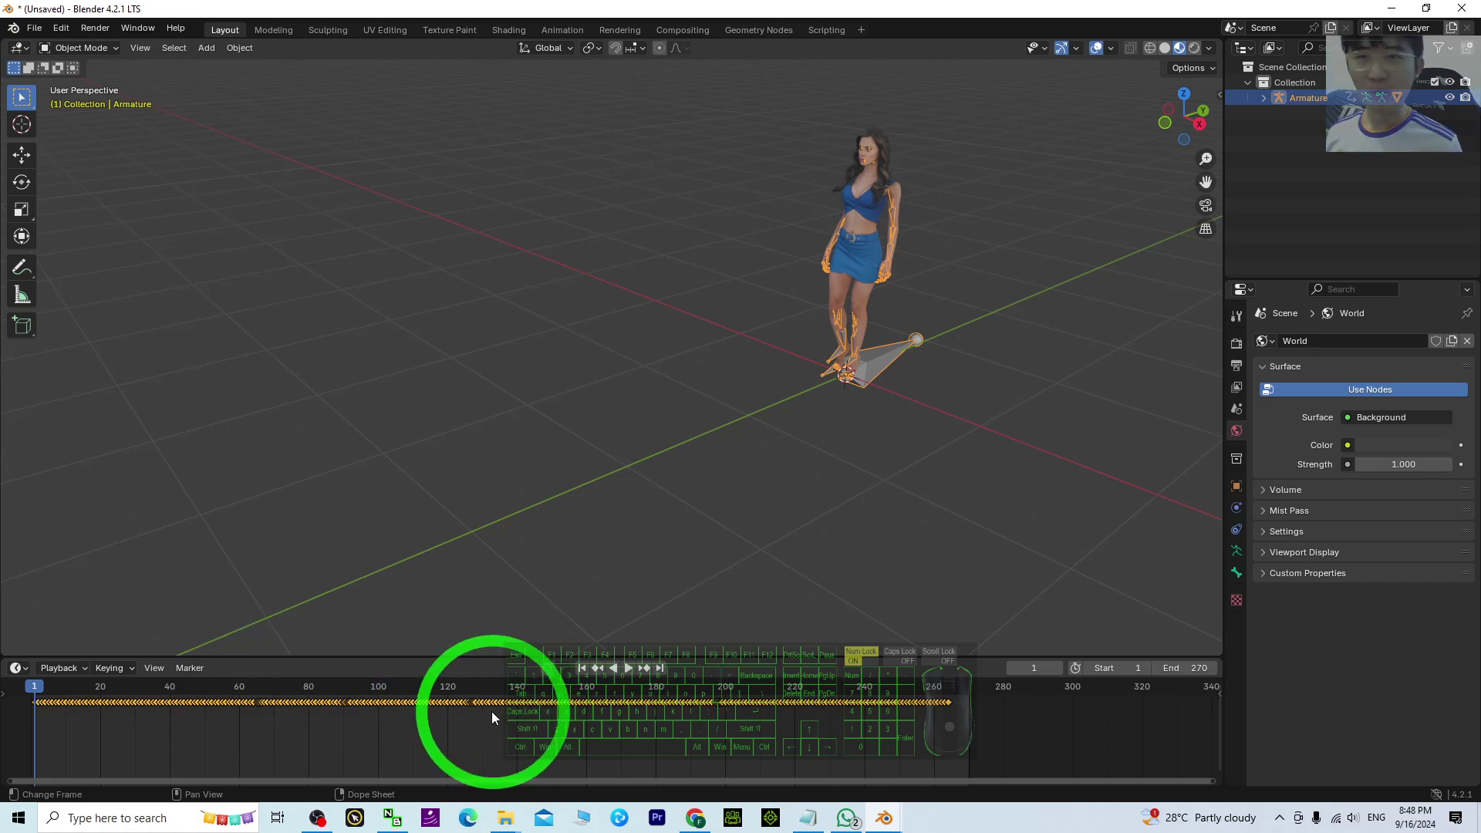
scroll(848, 401, "up", 2)
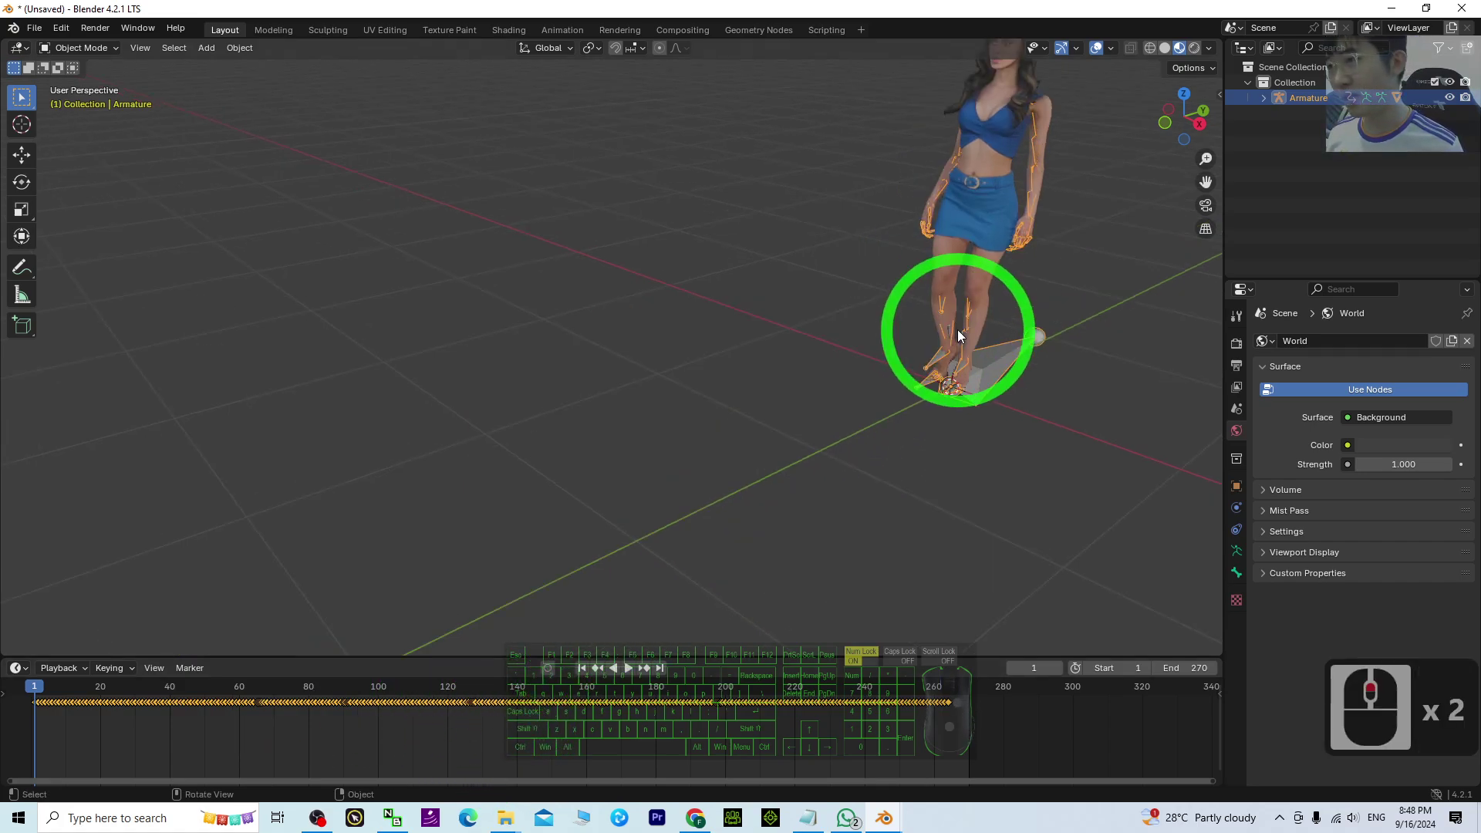
scroll(949, 347, "down", 2)
scroll(932, 367, "down", 1)
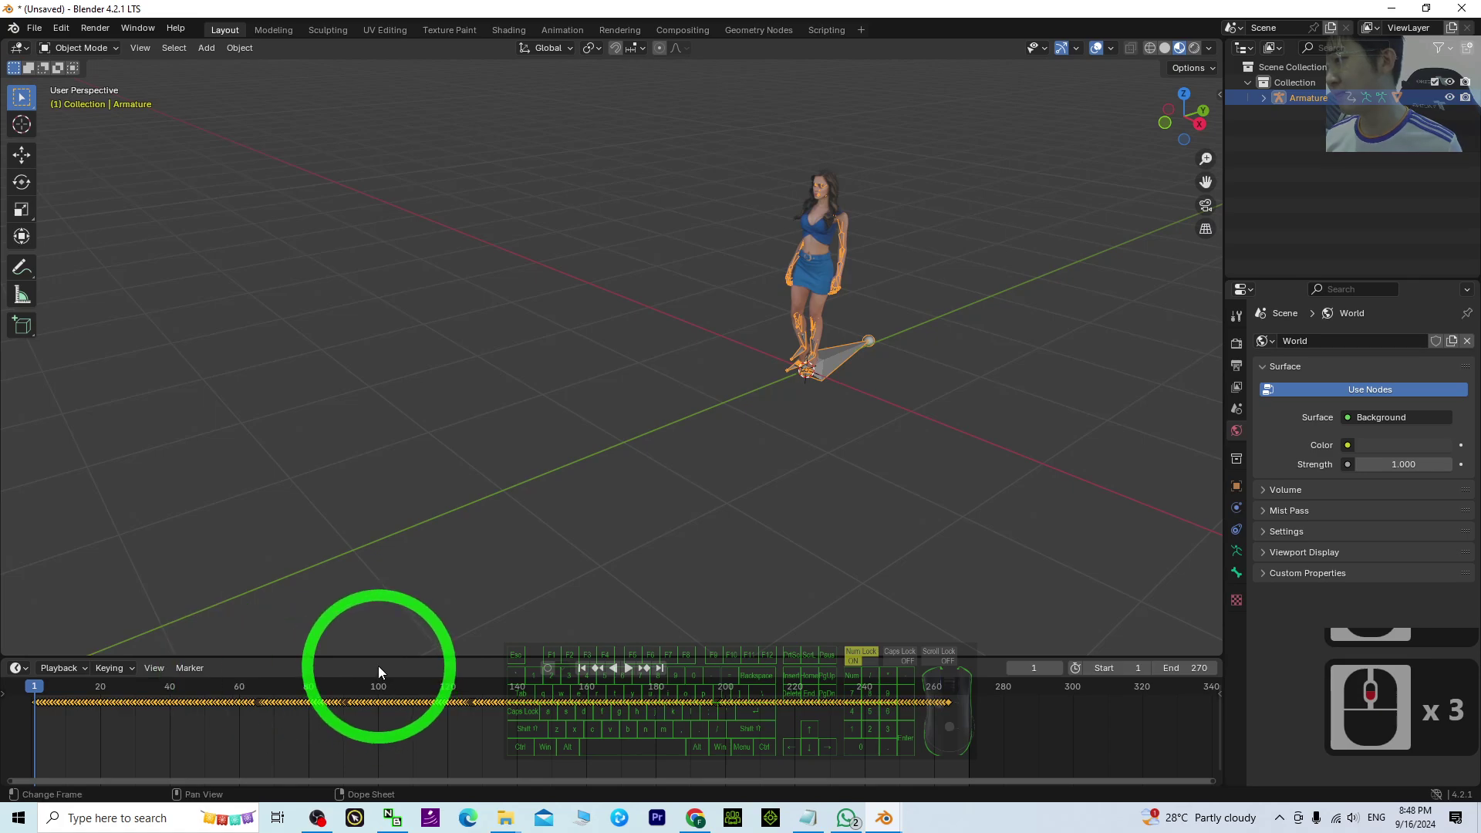
left_click_drag(376, 657, 416, 549)
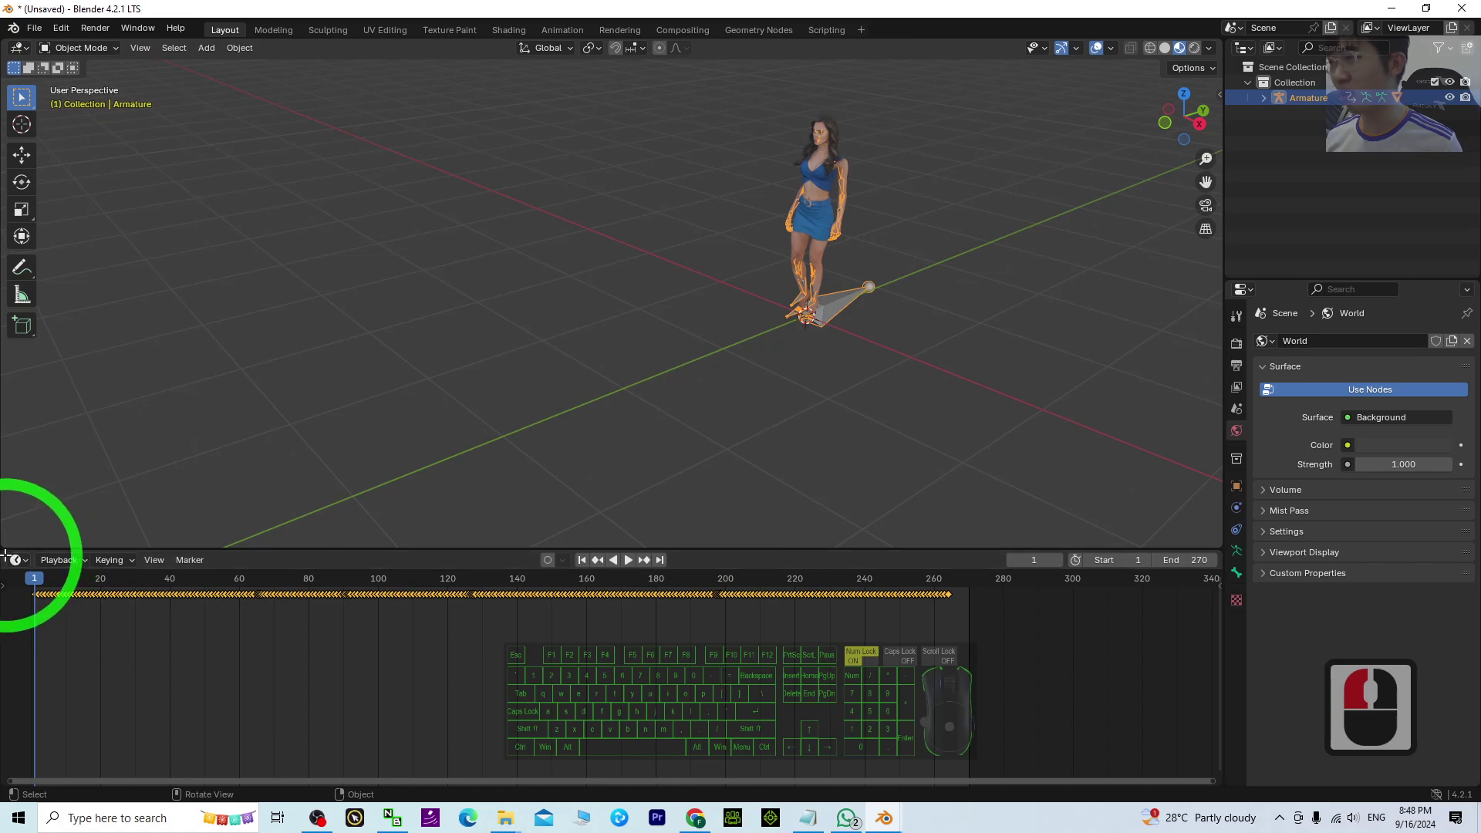
mouse_move(5, 556)
left_mouse_down()
mouse_move(33, 563)
mouse_move(40, 696)
left_mouse_up()
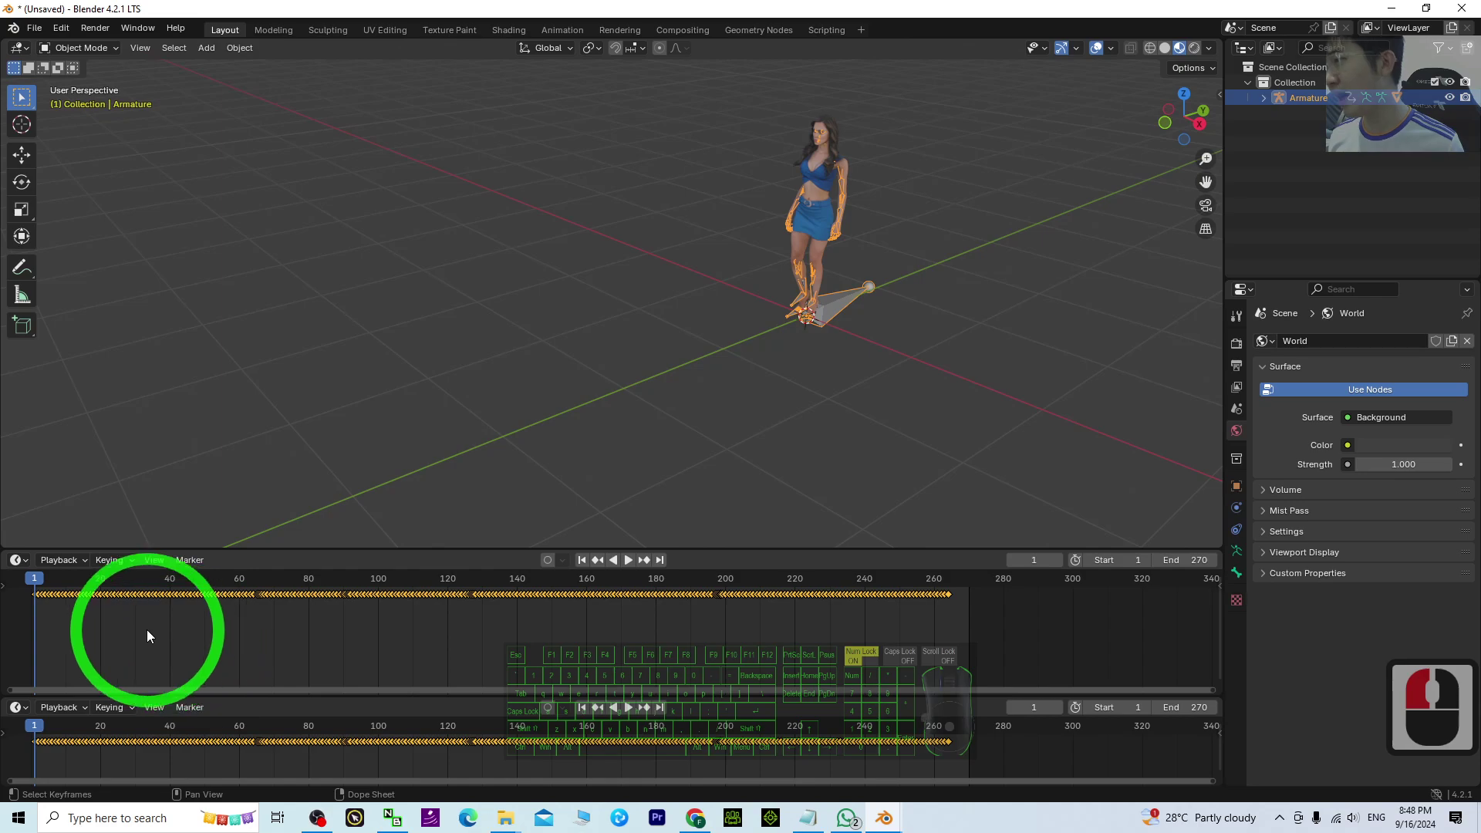
Turn the upper timeline into a Dope Sheet and deselect everything in the scene.
left_click(19, 561)
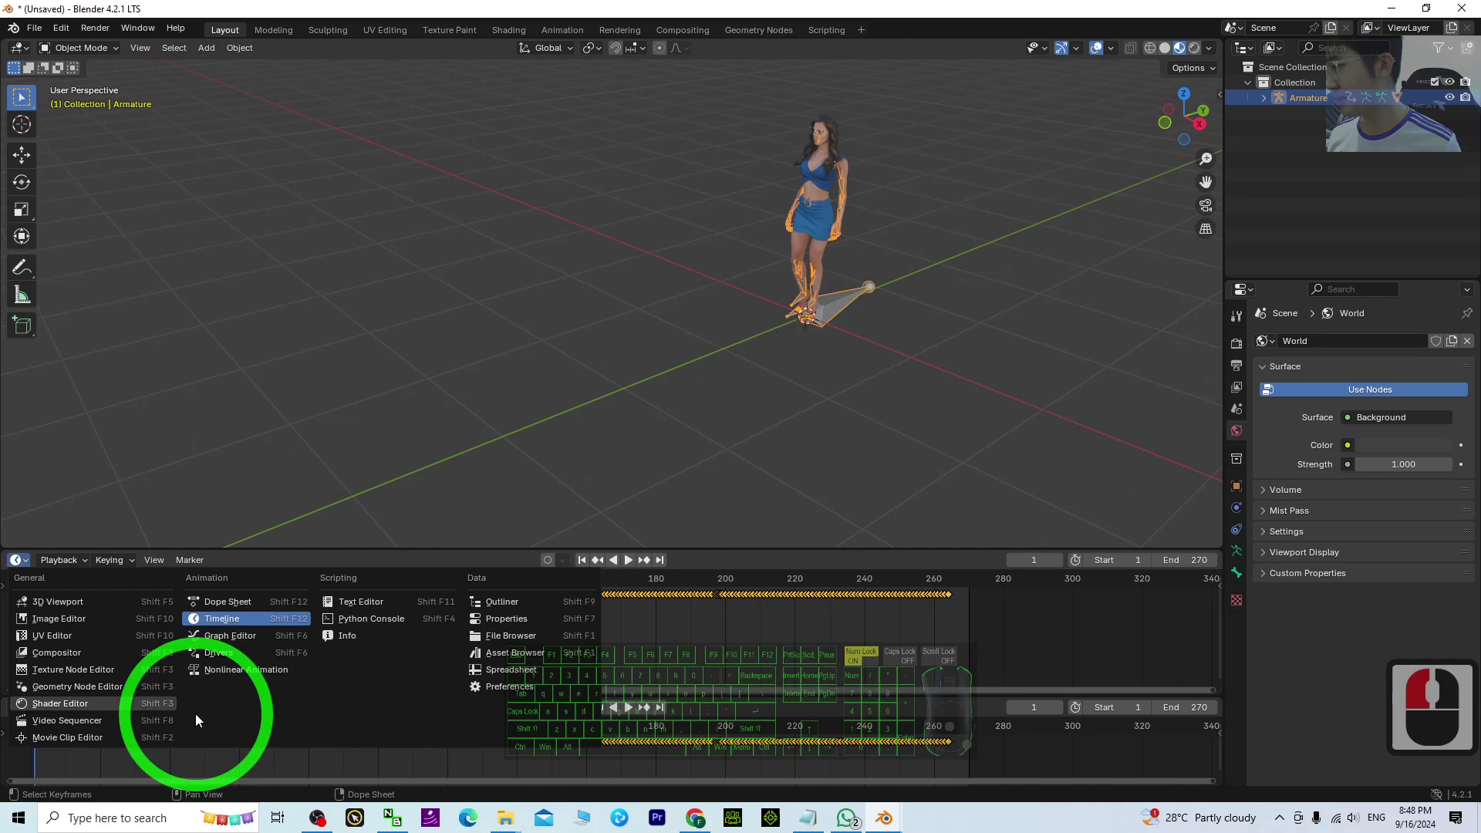
left_click(227, 603)
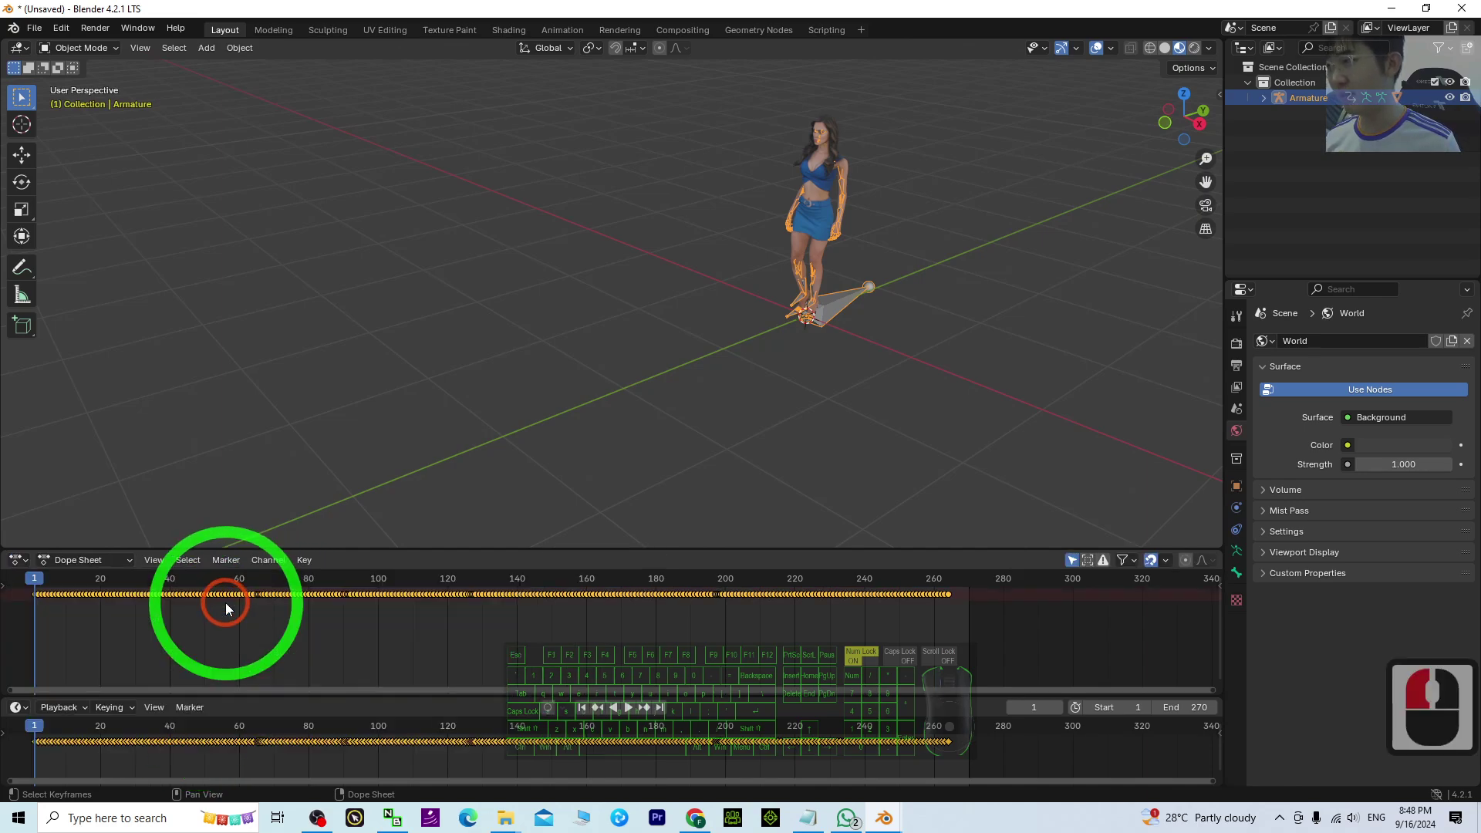
left_click(929, 648)
left_click(901, 432)
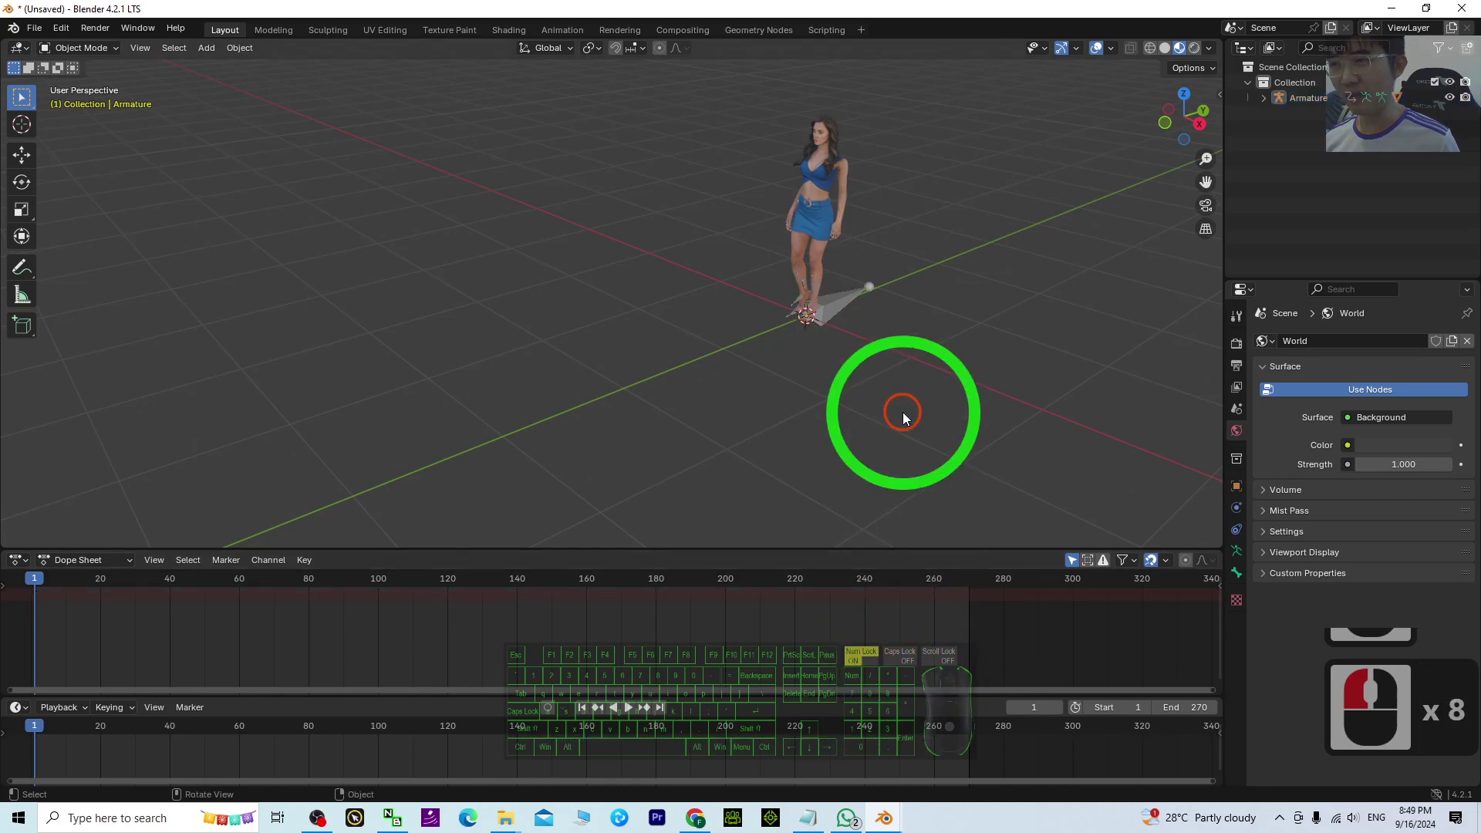
left_click(904, 413)
left_click(837, 301)
scroll(989, 206, "up", 2)
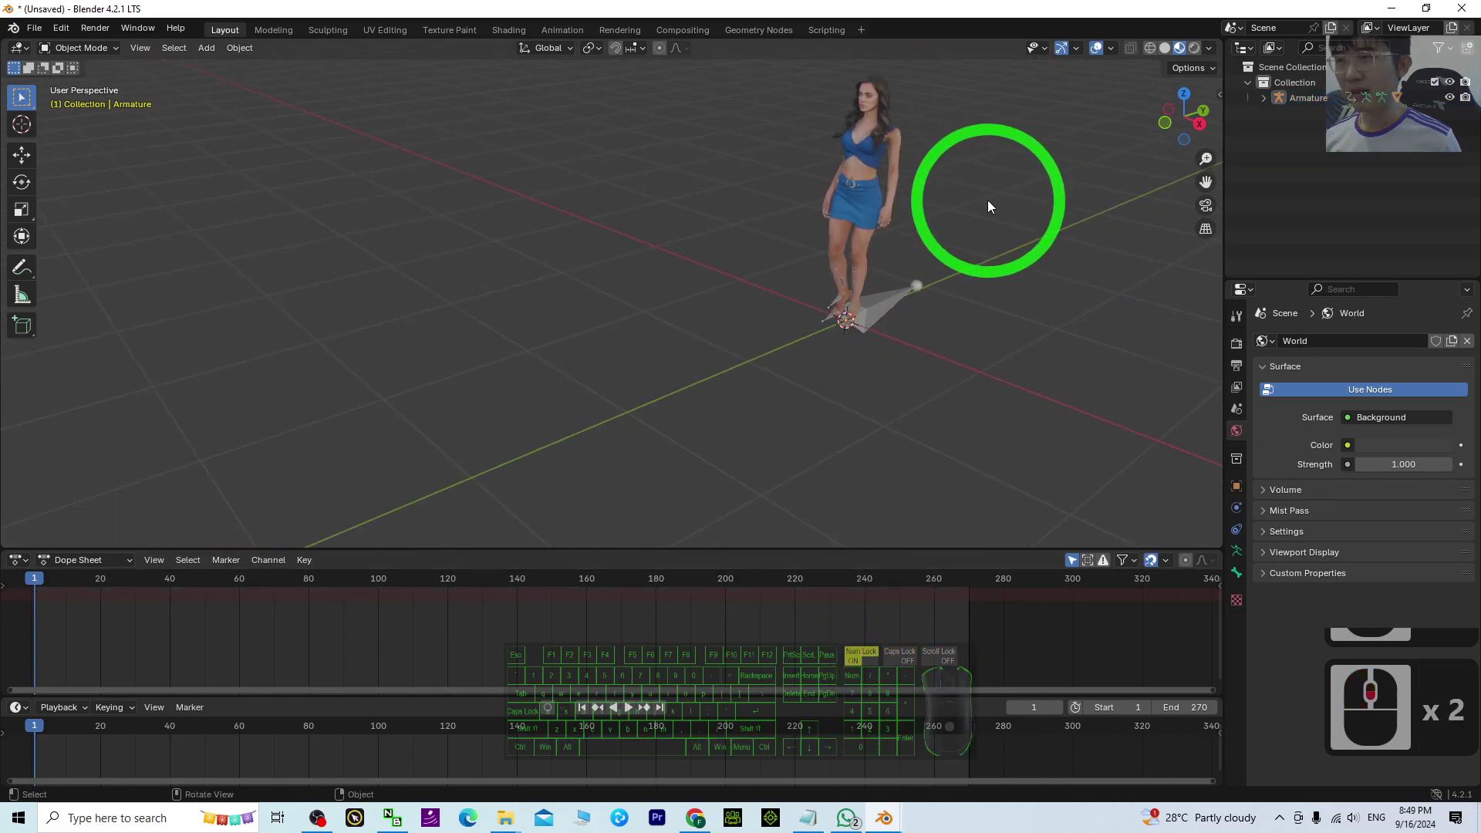
Select the Armature and select all of its keyframes in the Dope Sheet.
left_click(875, 307)
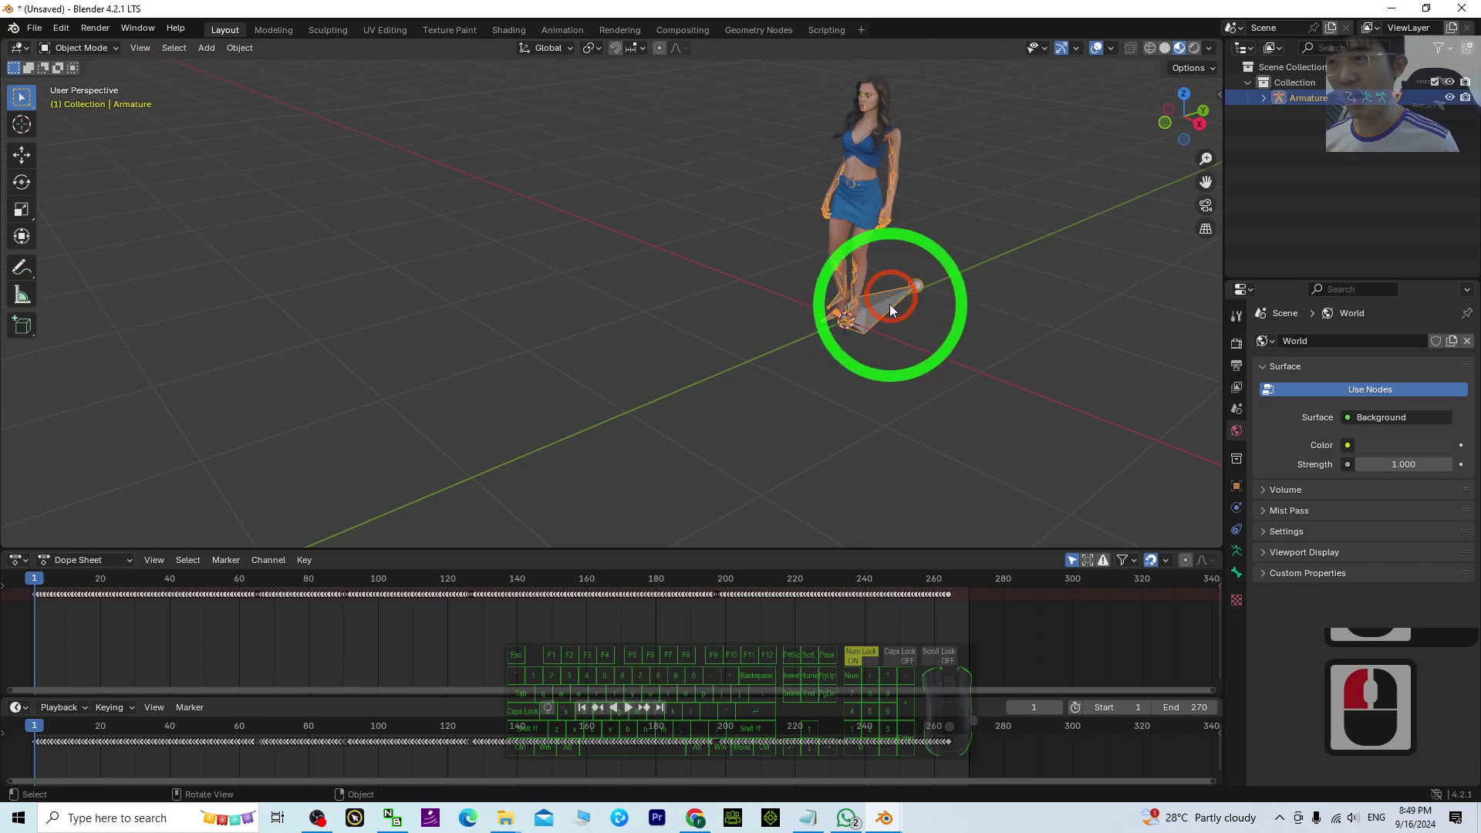
left_click(852, 662)
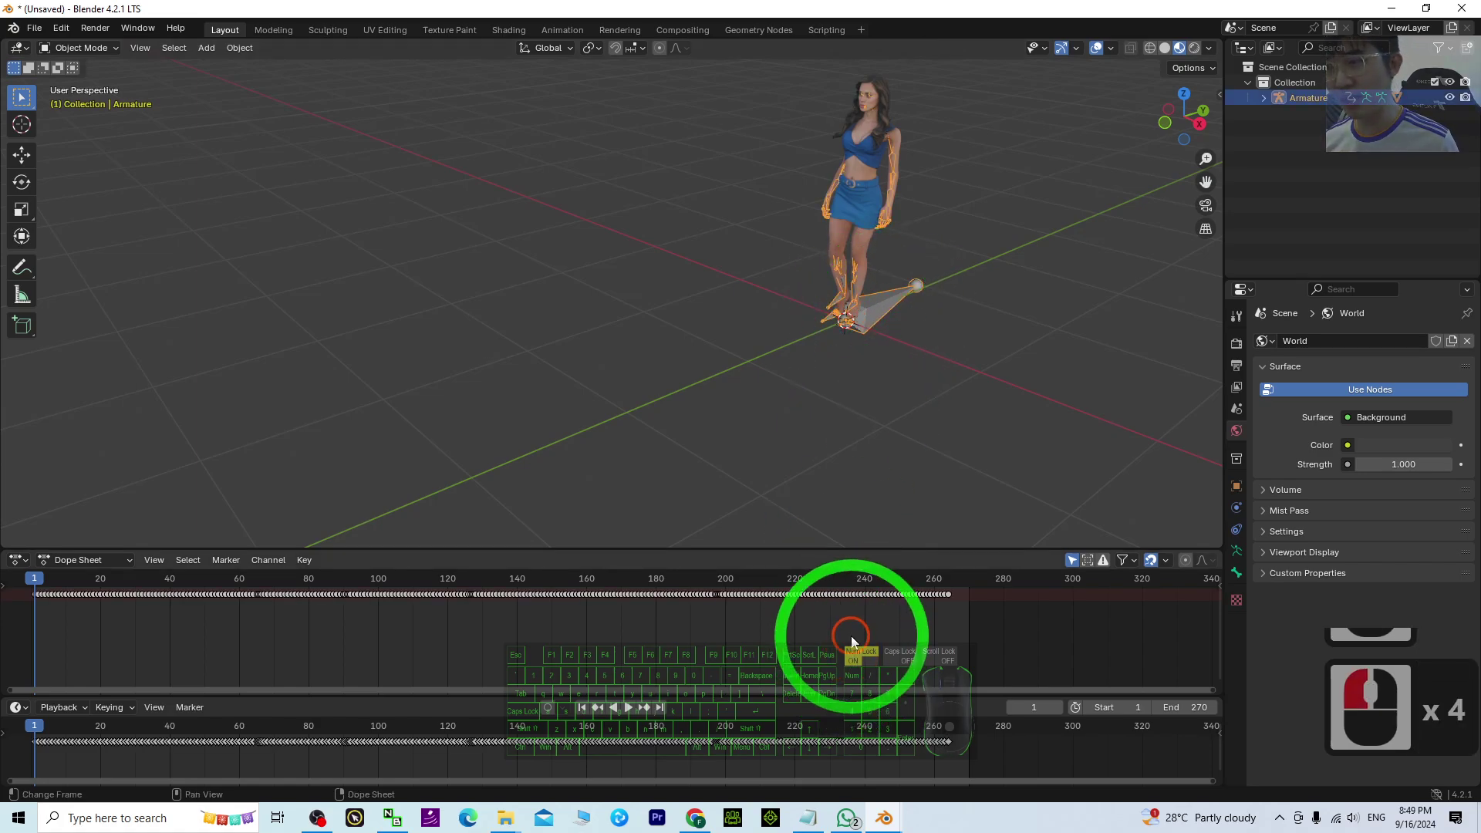
double_click(851, 638)
left_click(850, 637)
key("a")
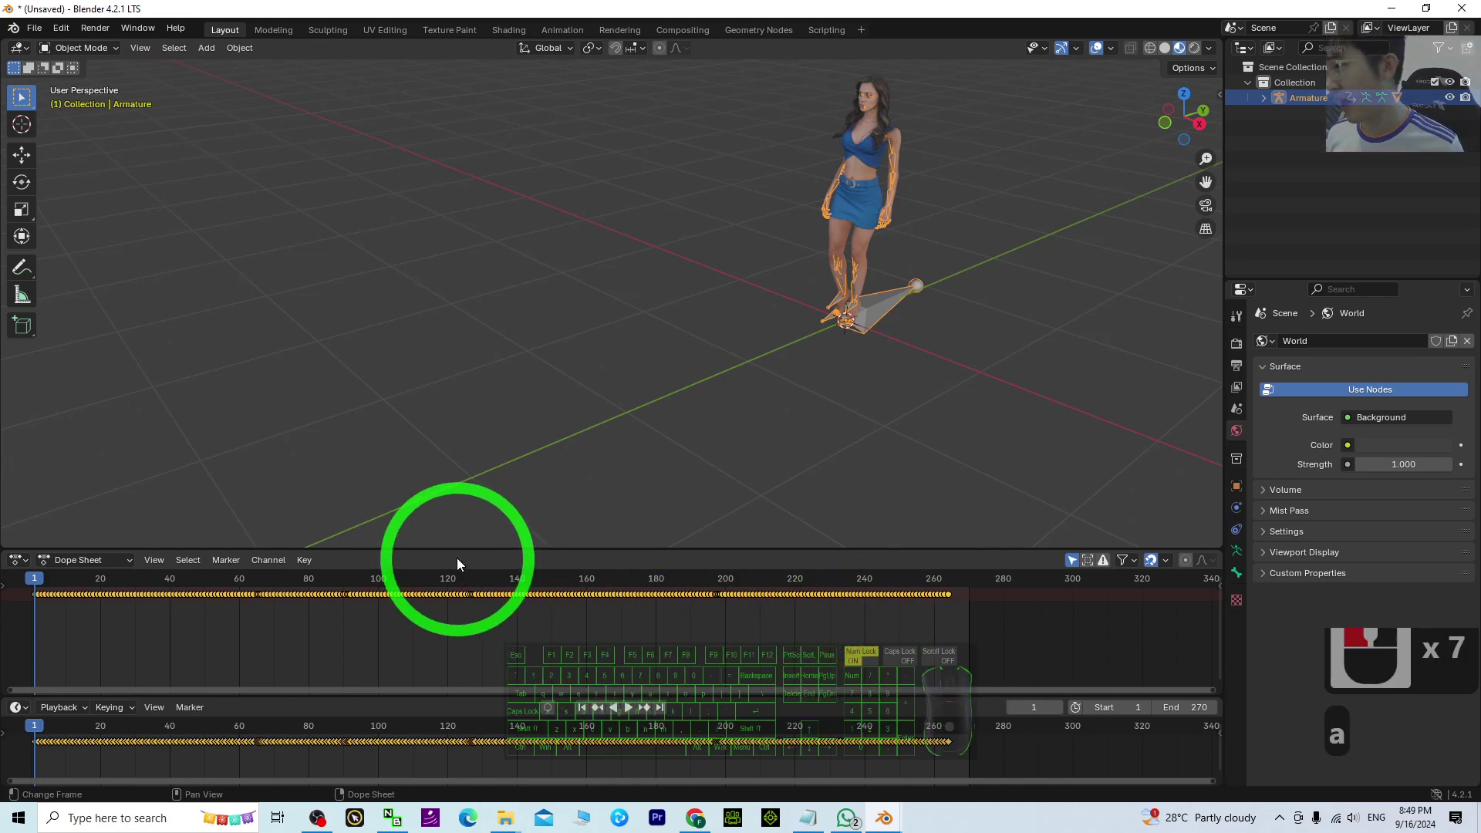
Enlarge the Dope Sheet, switch it to Action Editor mode and select all TempMotion keyframes.
left_click_drag(457, 549, 388, 433)
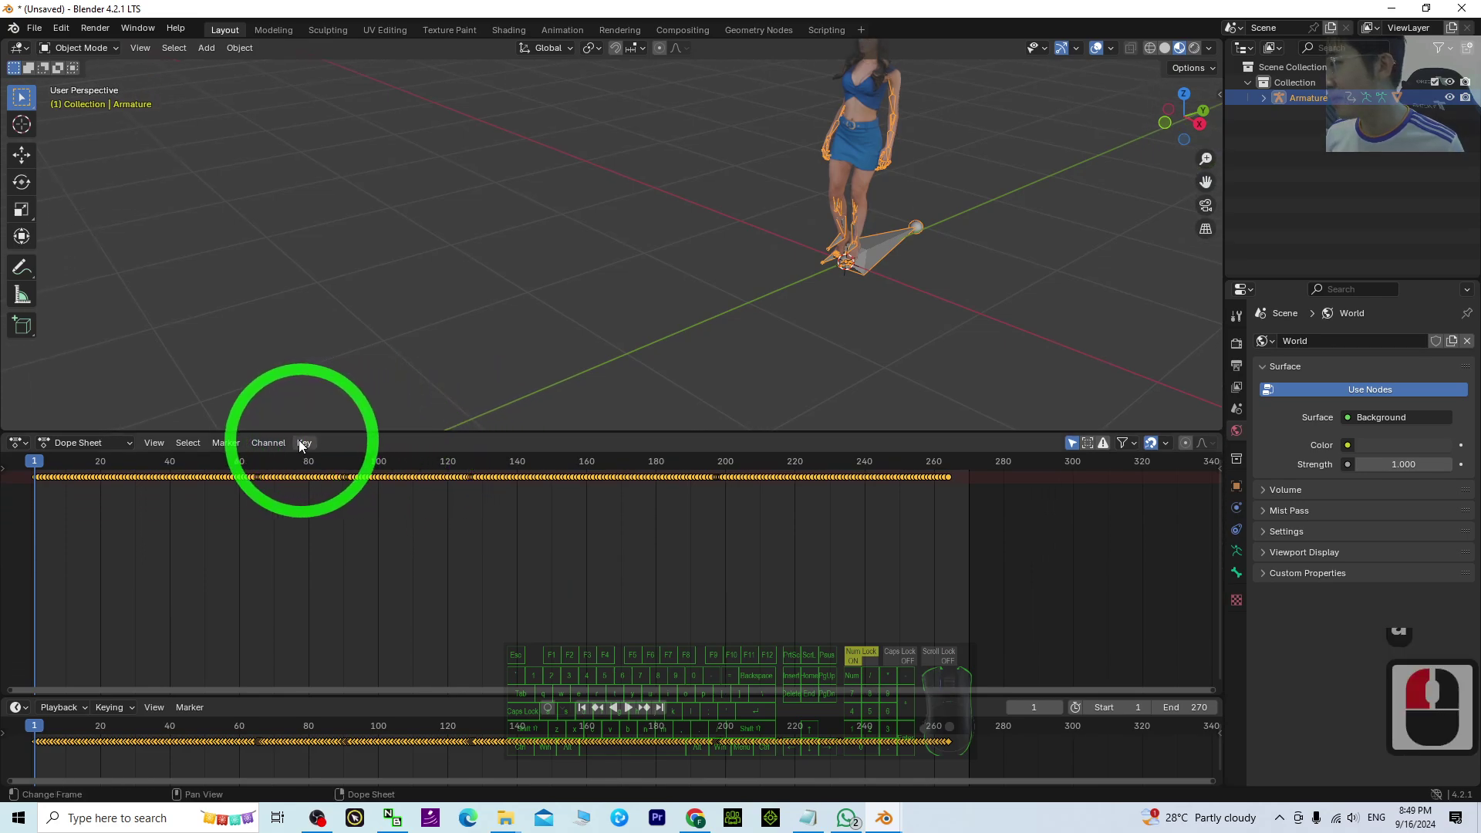
left_click(82, 443)
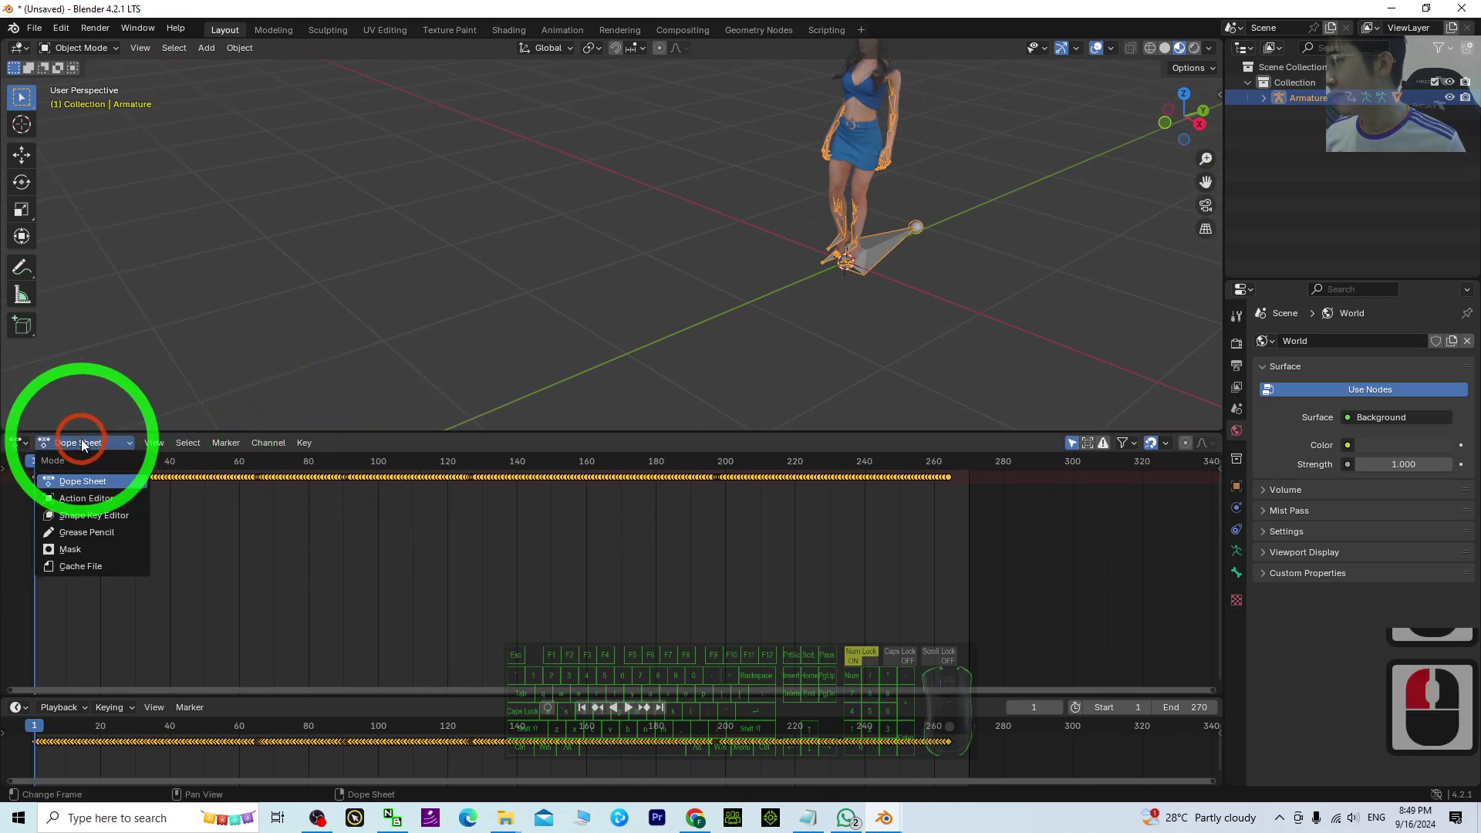
left_click(91, 502)
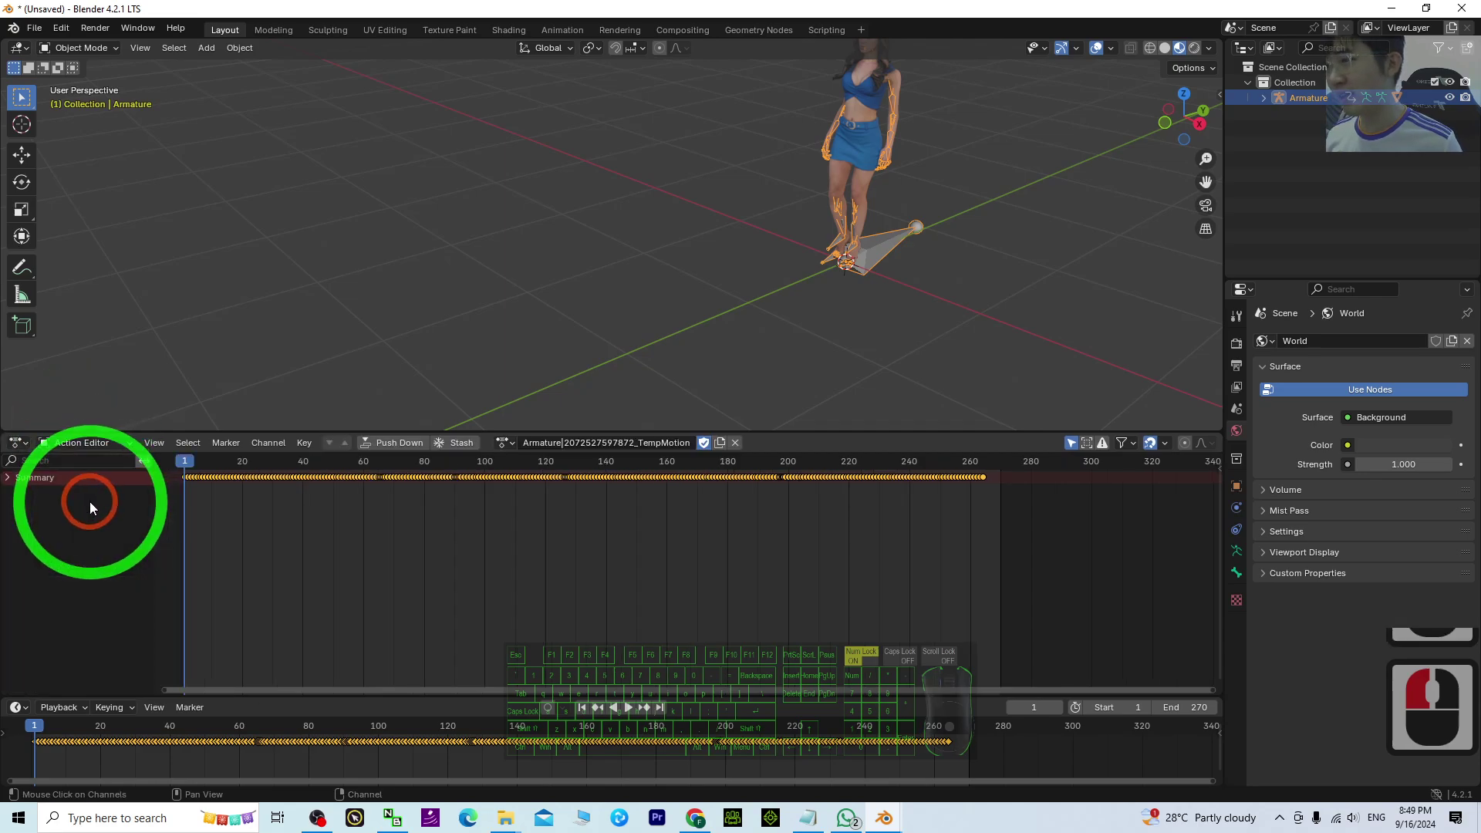
left_click(828, 585)
key("a")
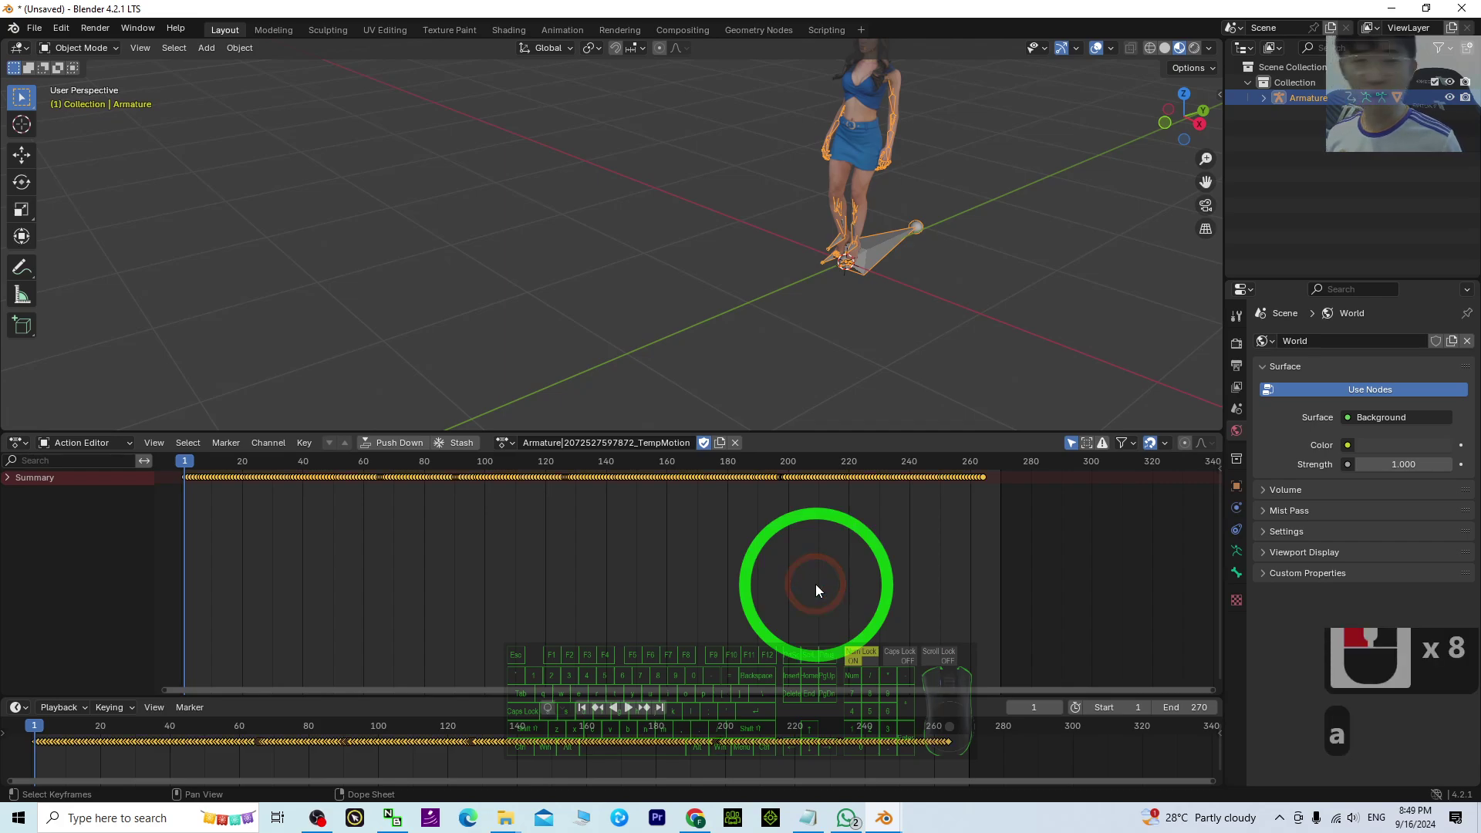
key("a")
key("a")
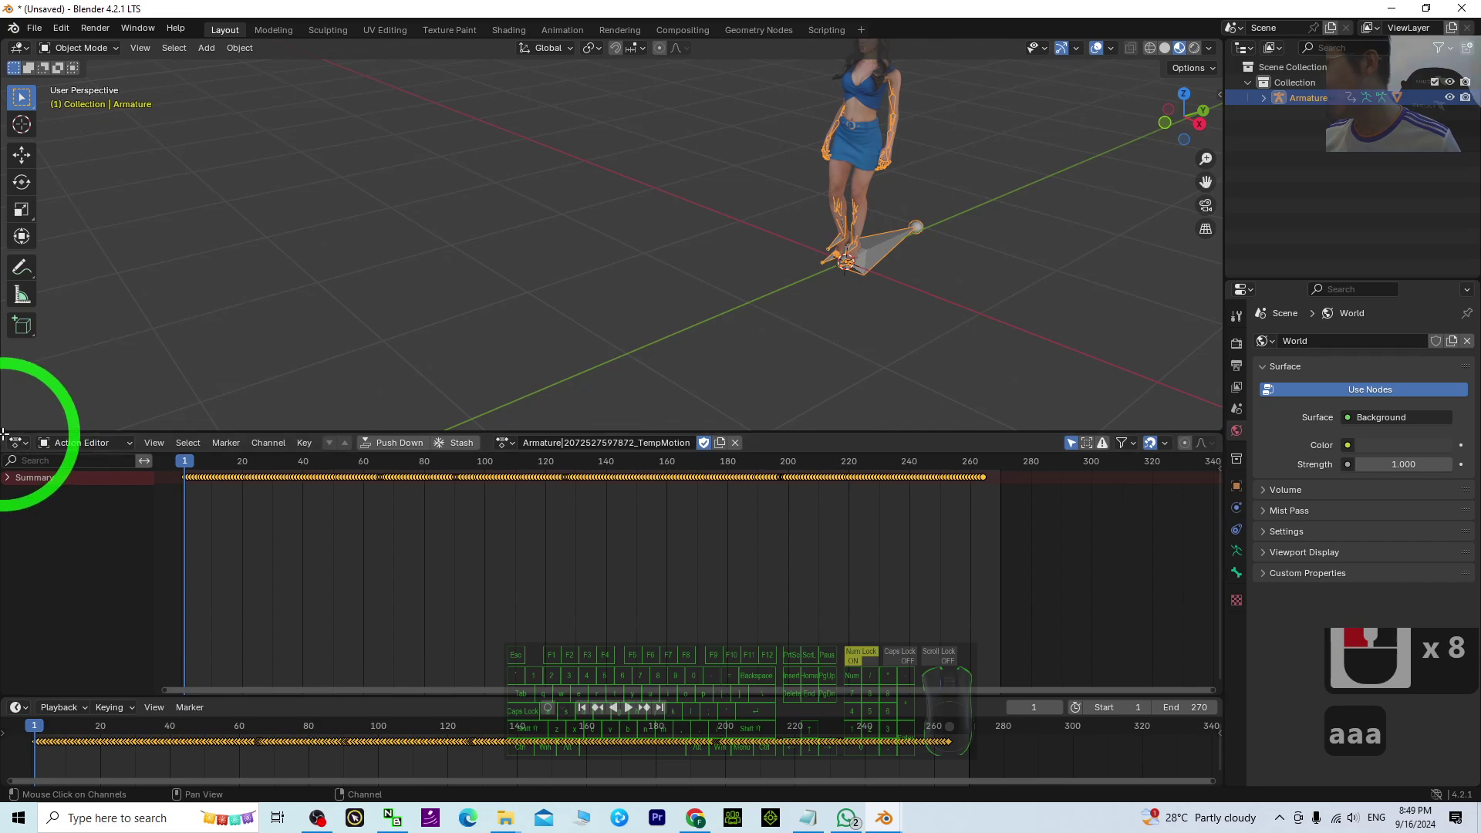
Split off a new upper editor and set it to the Graph Editor showing TempMotion curves.
left_click_drag(8, 446, 12, 600)
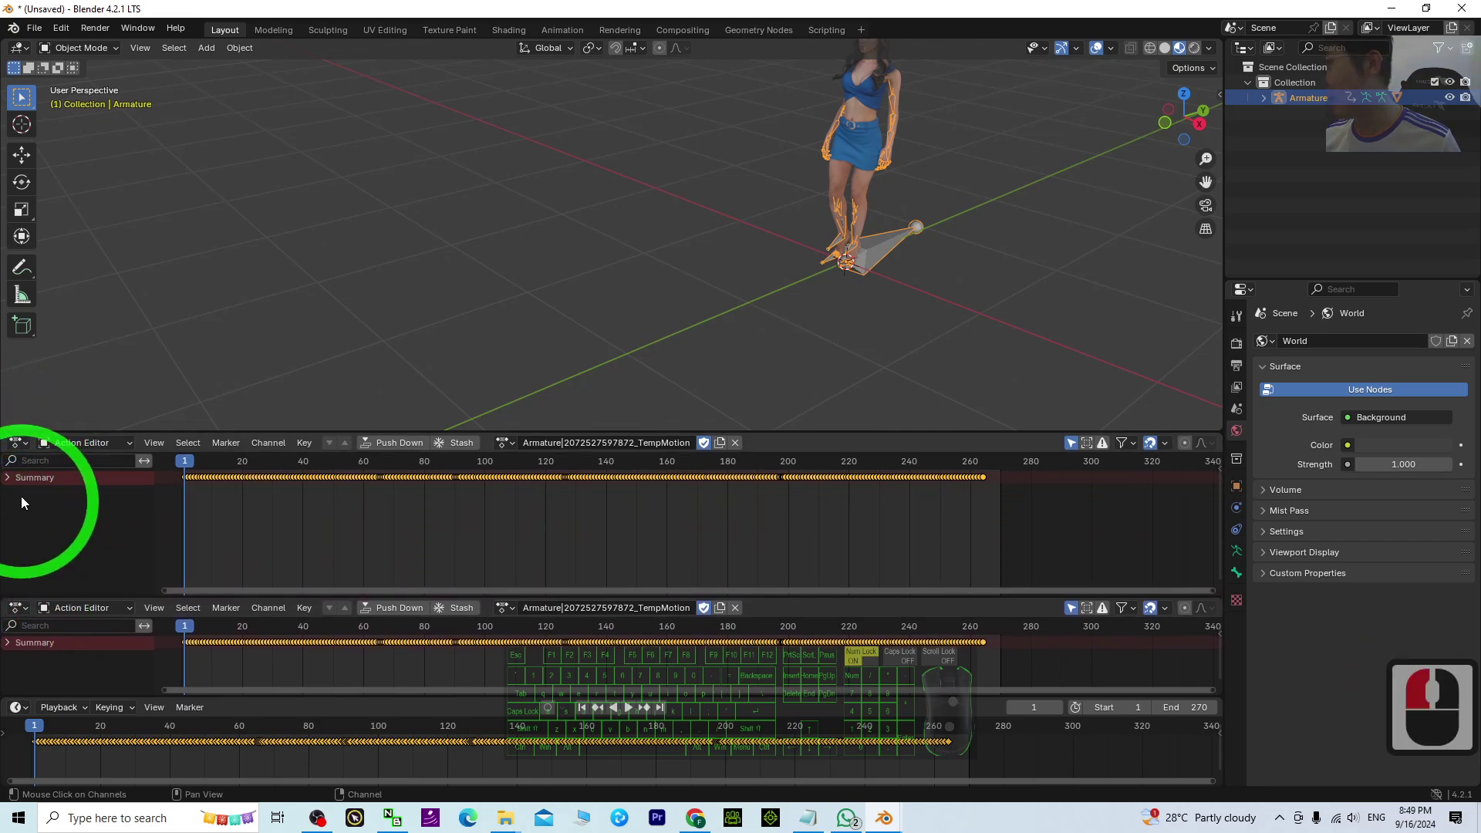
left_click(19, 444)
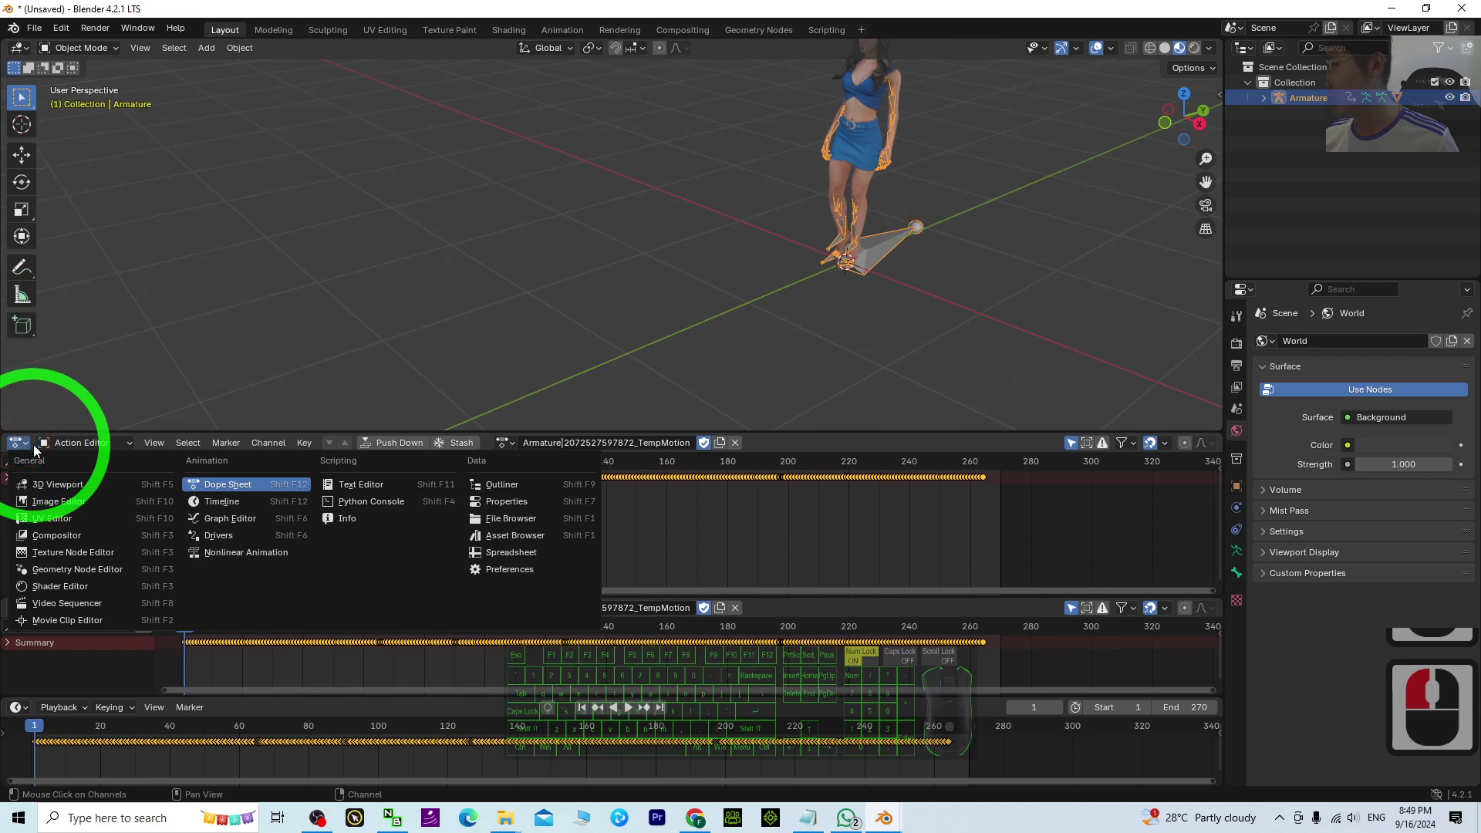
left_click(231, 522)
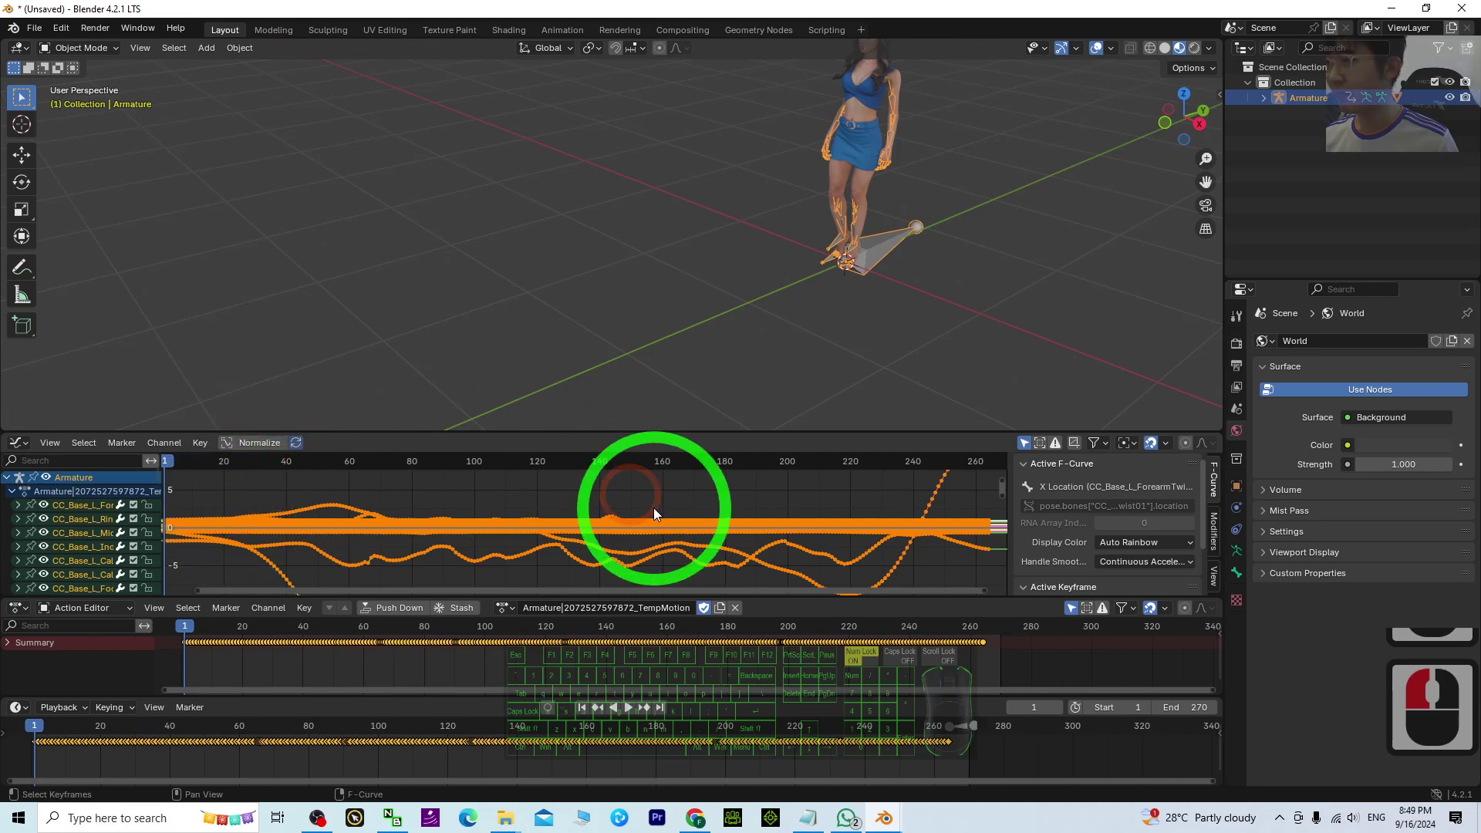
mouse_move(930, 274)
middle_mouse_down()
mouse_move(961, 243)
mouse_move(971, 272)
middle_mouse_up()
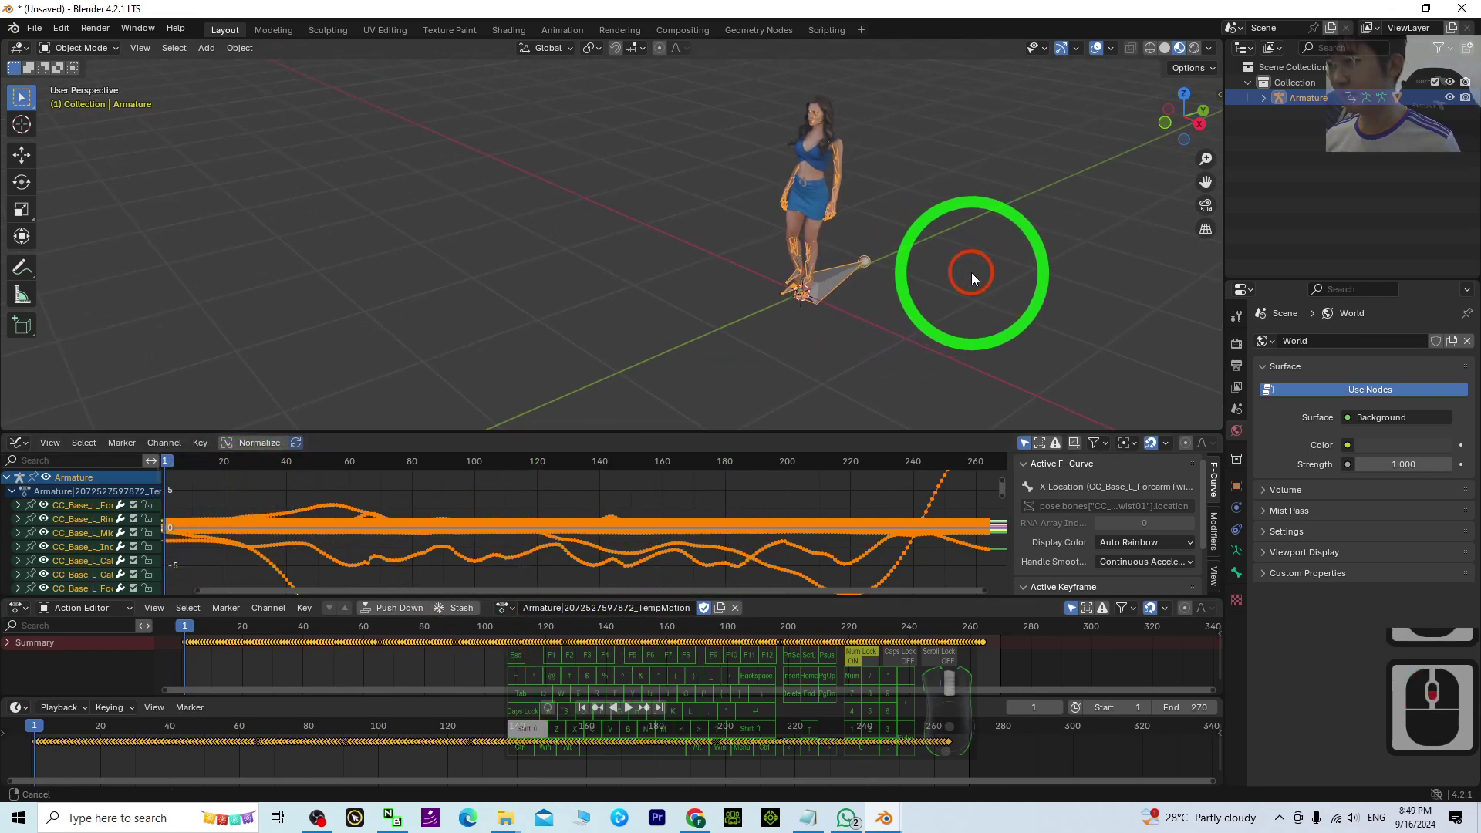
Select all F-curve keyframes in the Graph Editor and scale them.
left_click(645, 495)
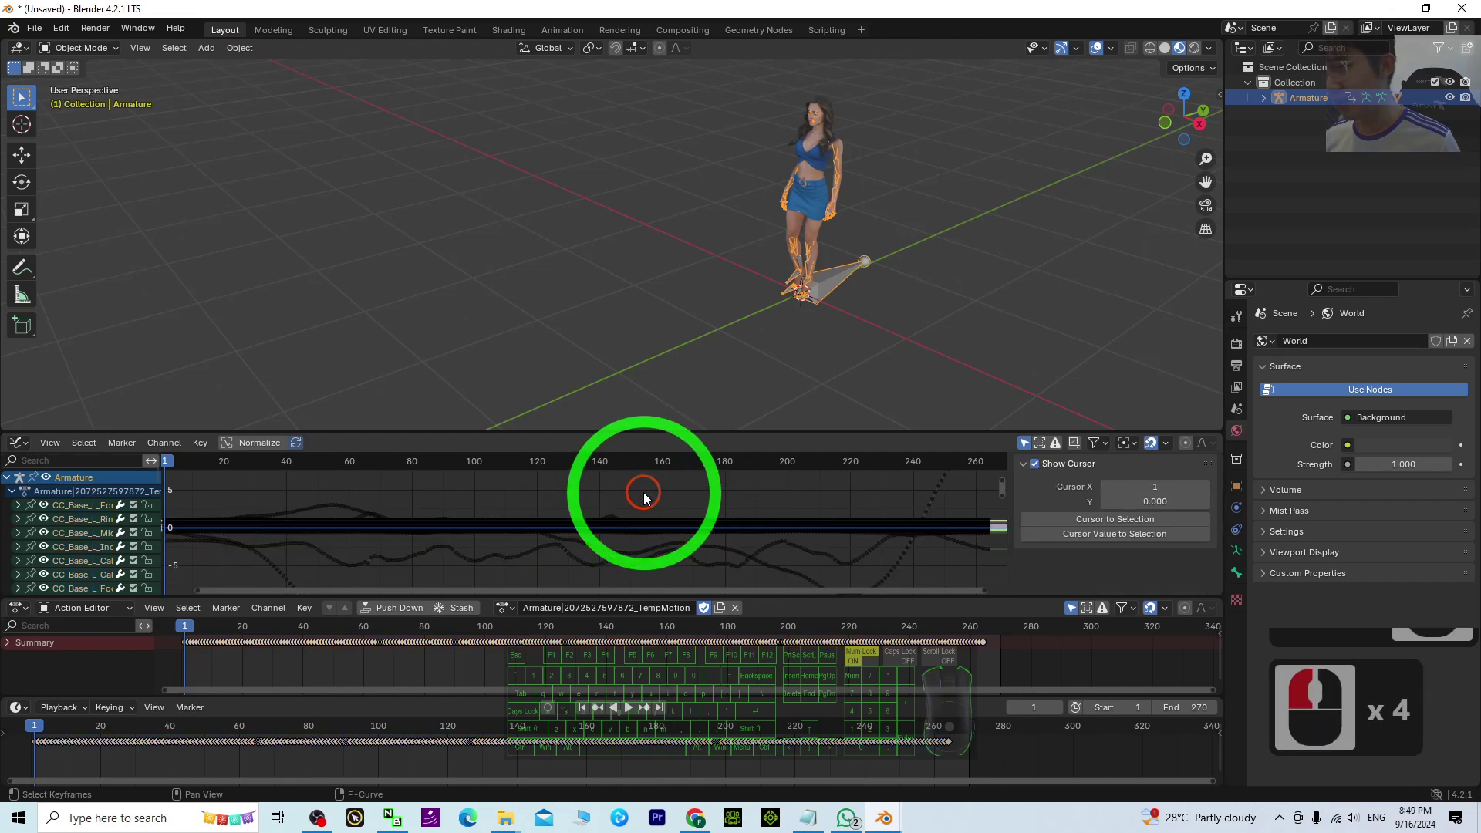
key("a")
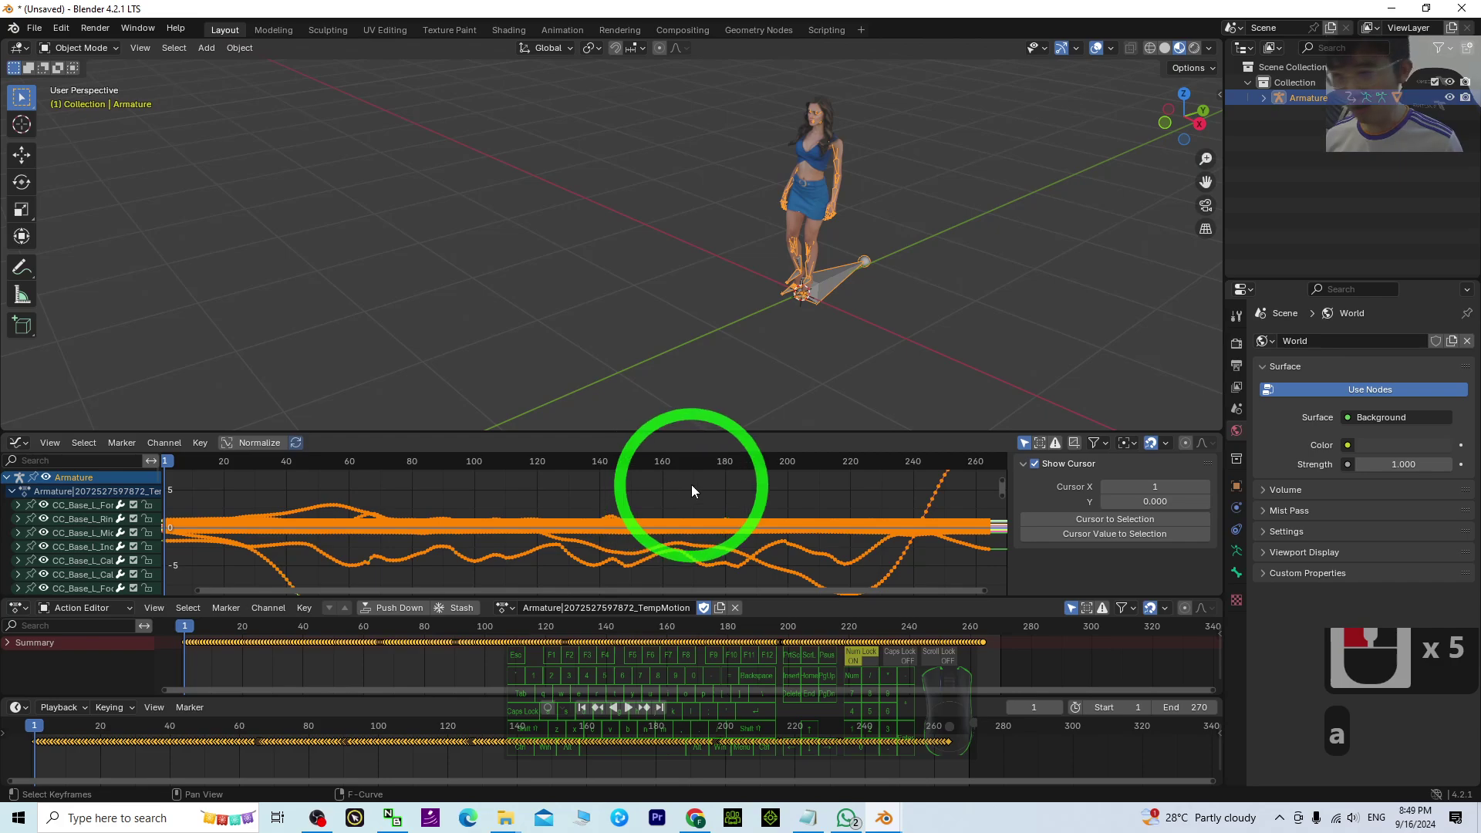
key("s")
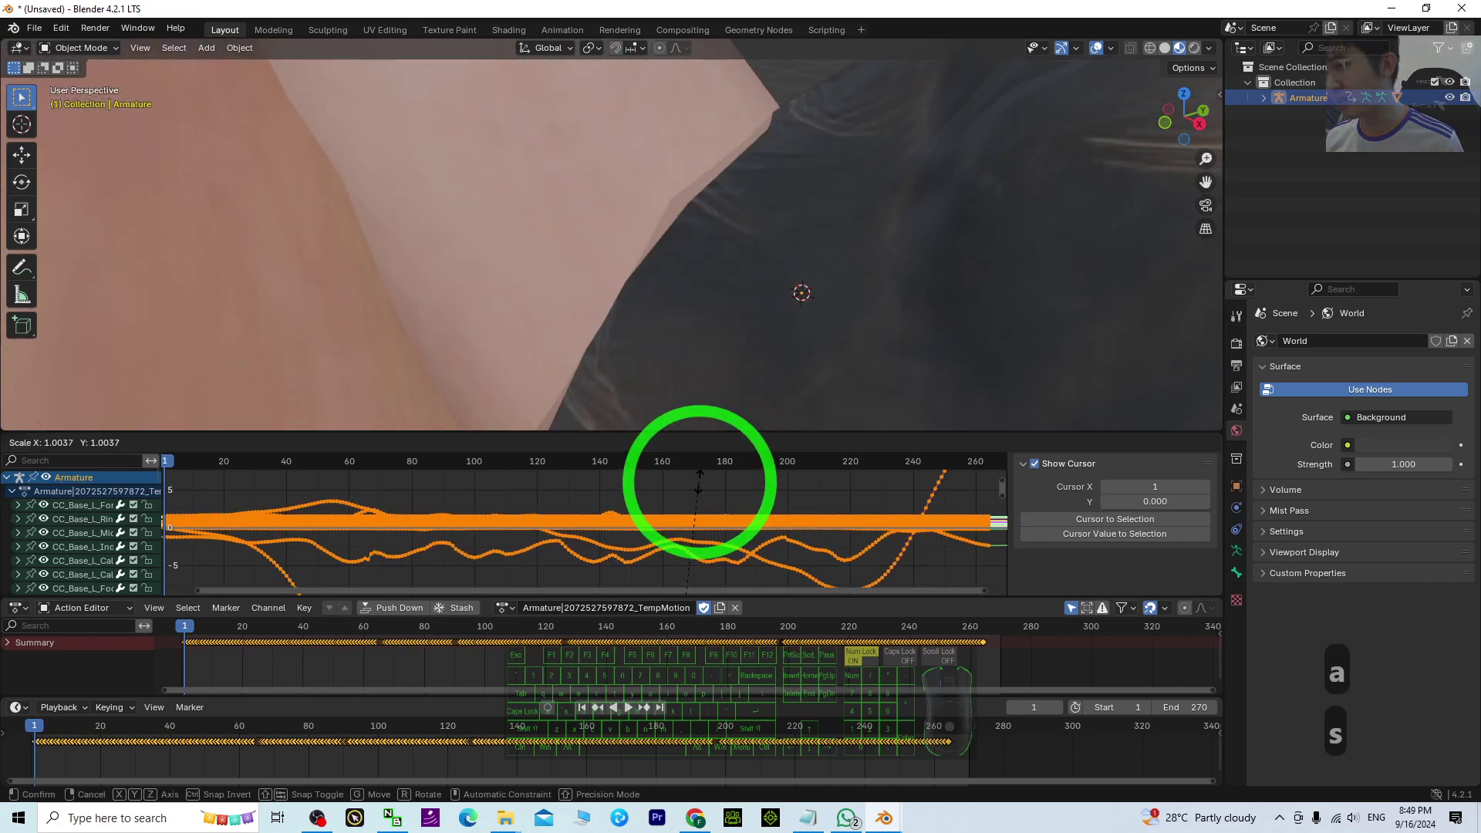
left_click(699, 481)
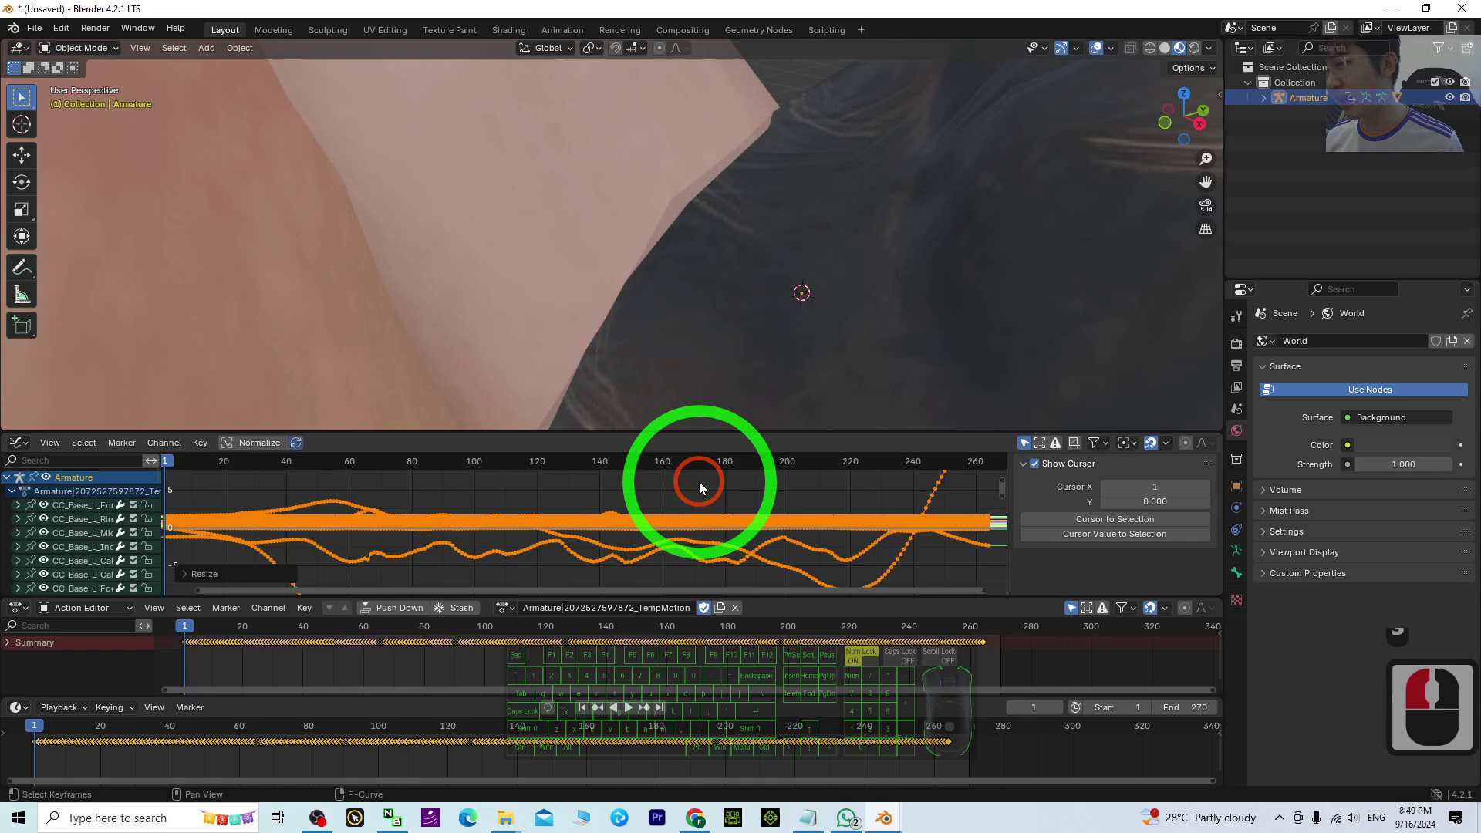
Set the Resize panel's Y and Z scale factors to exactly 1.
left_click(206, 573)
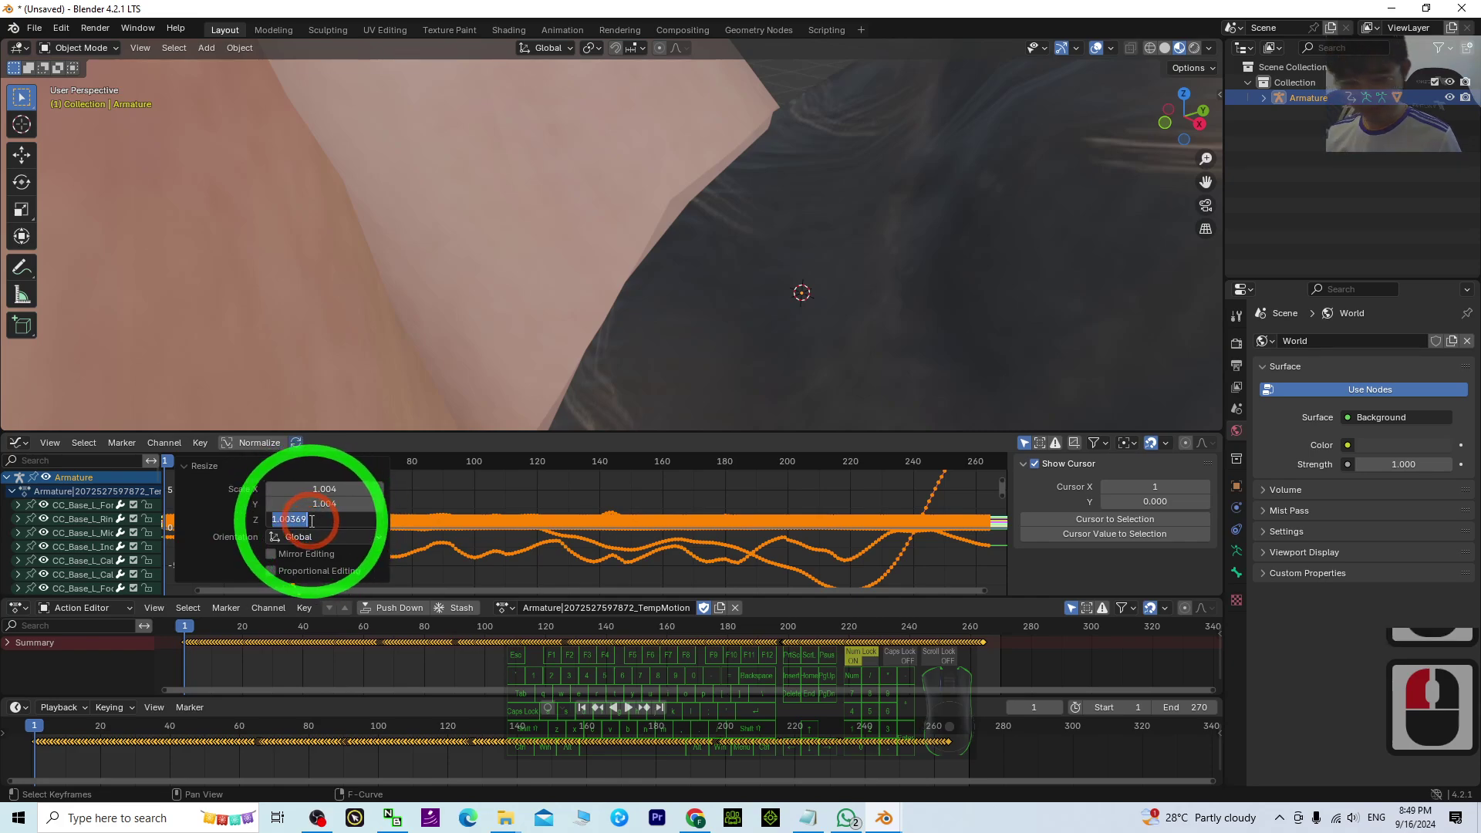
type("1")
key("Return")
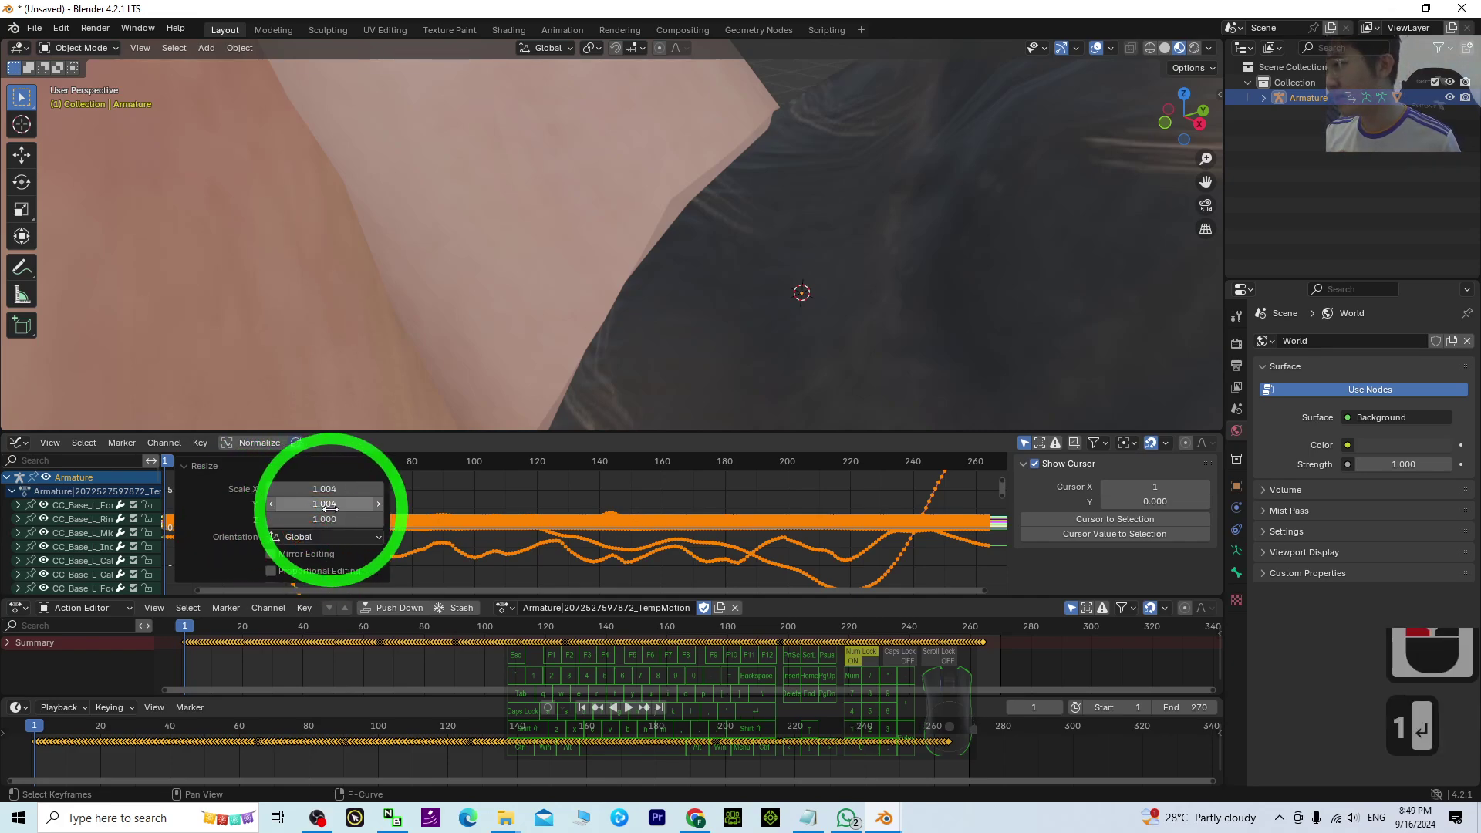
type("1")
key("Return")
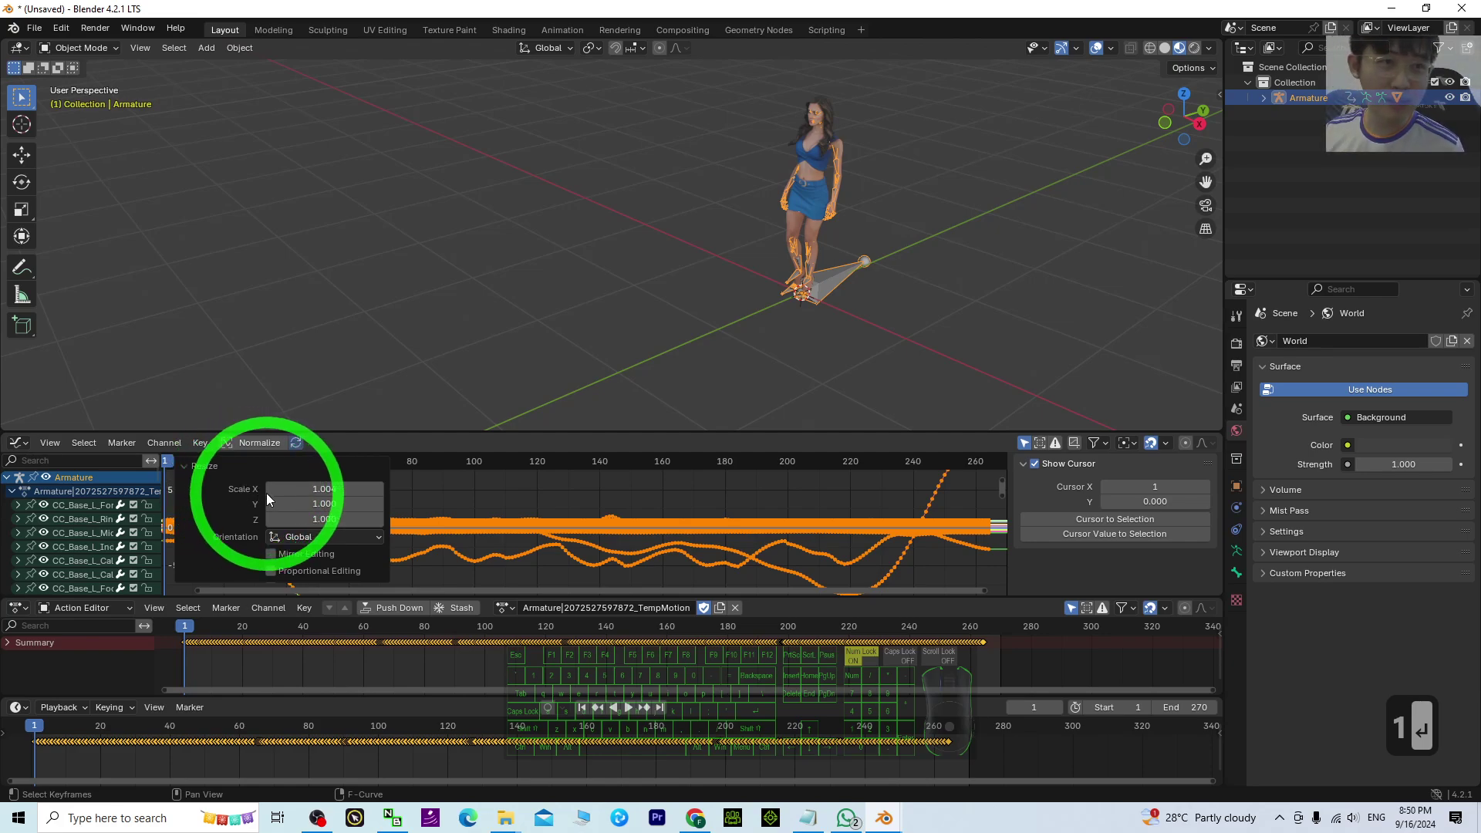
Enter -1 as the Resize X scale factor to mirror the keyframes.
left_click(311, 489)
type("-1")
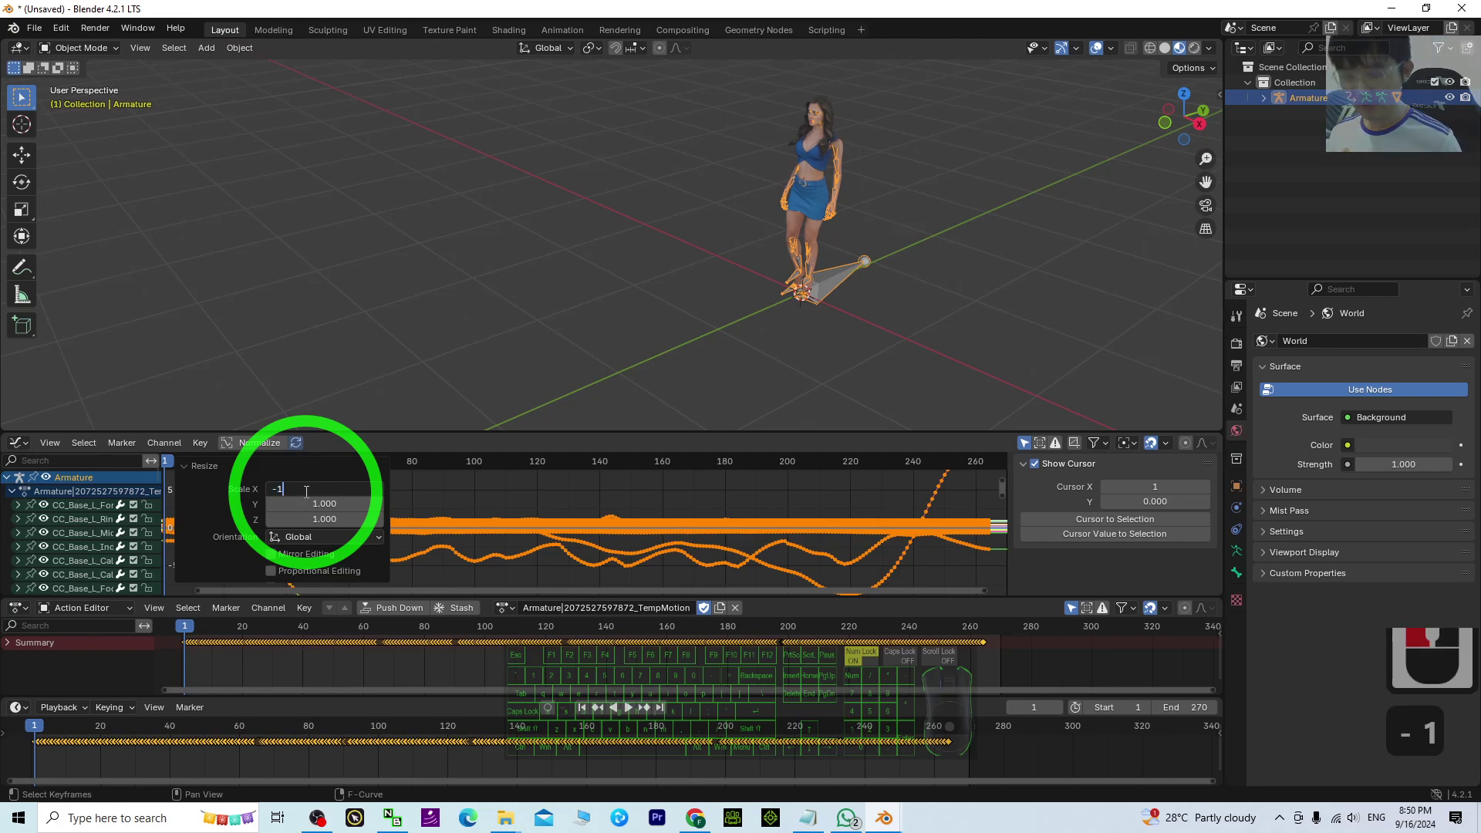
key("Return")
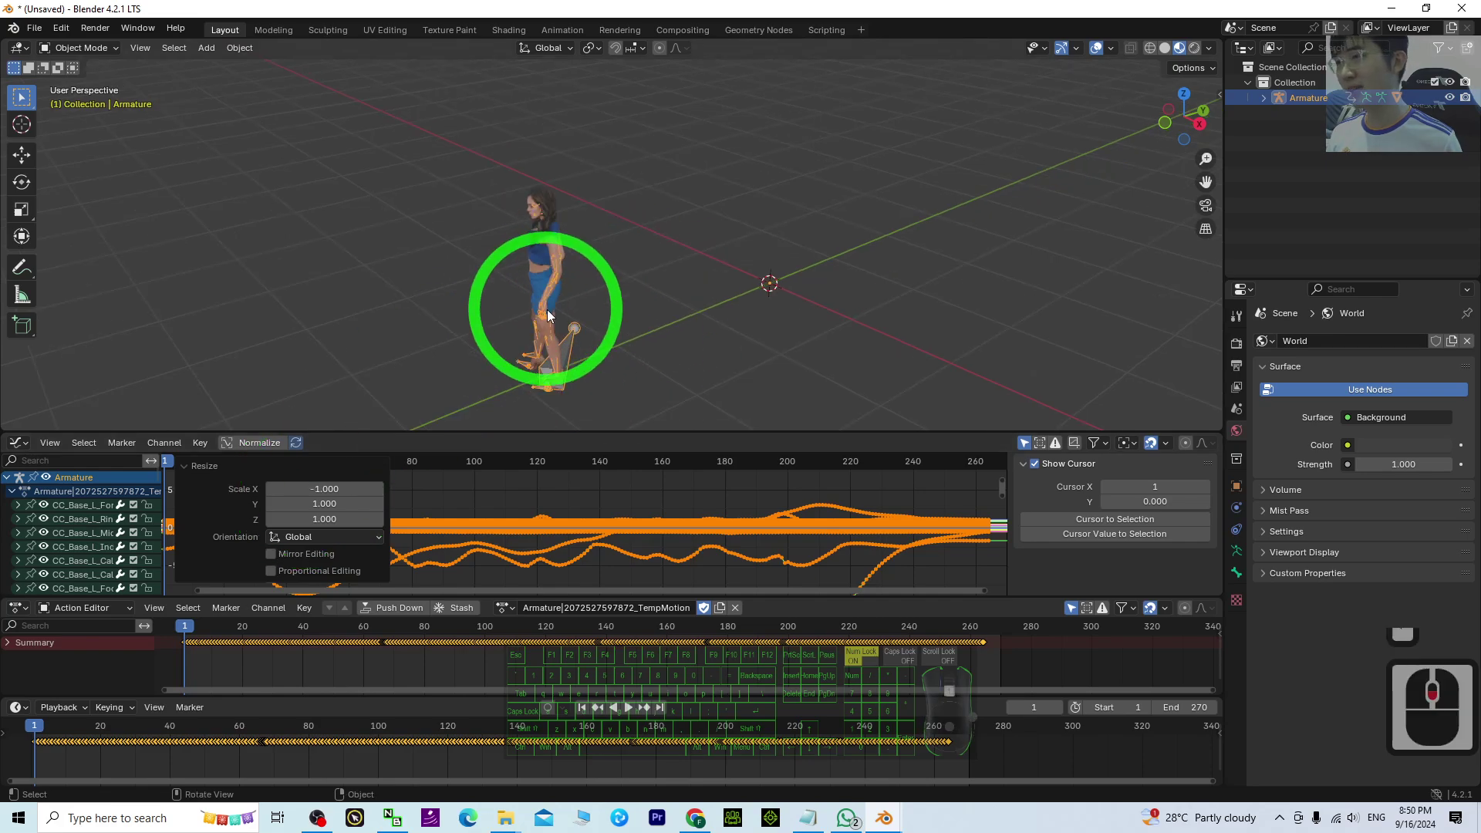
Orbit, zoom and pan the viewport to follow the character walking in reverse.
middle_click_drag(594, 324, 678, 346)
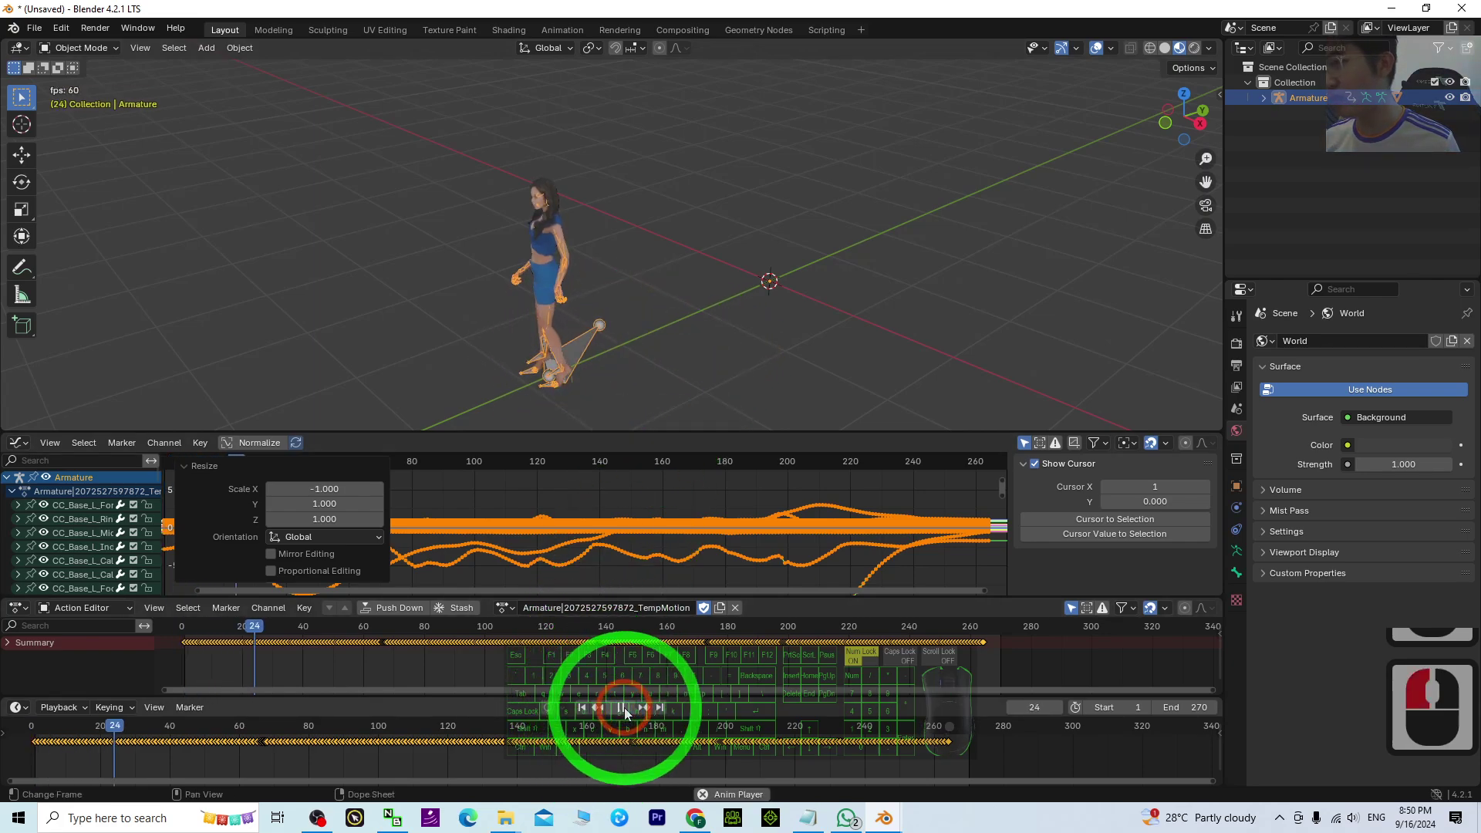
scroll(784, 308, "up", 2)
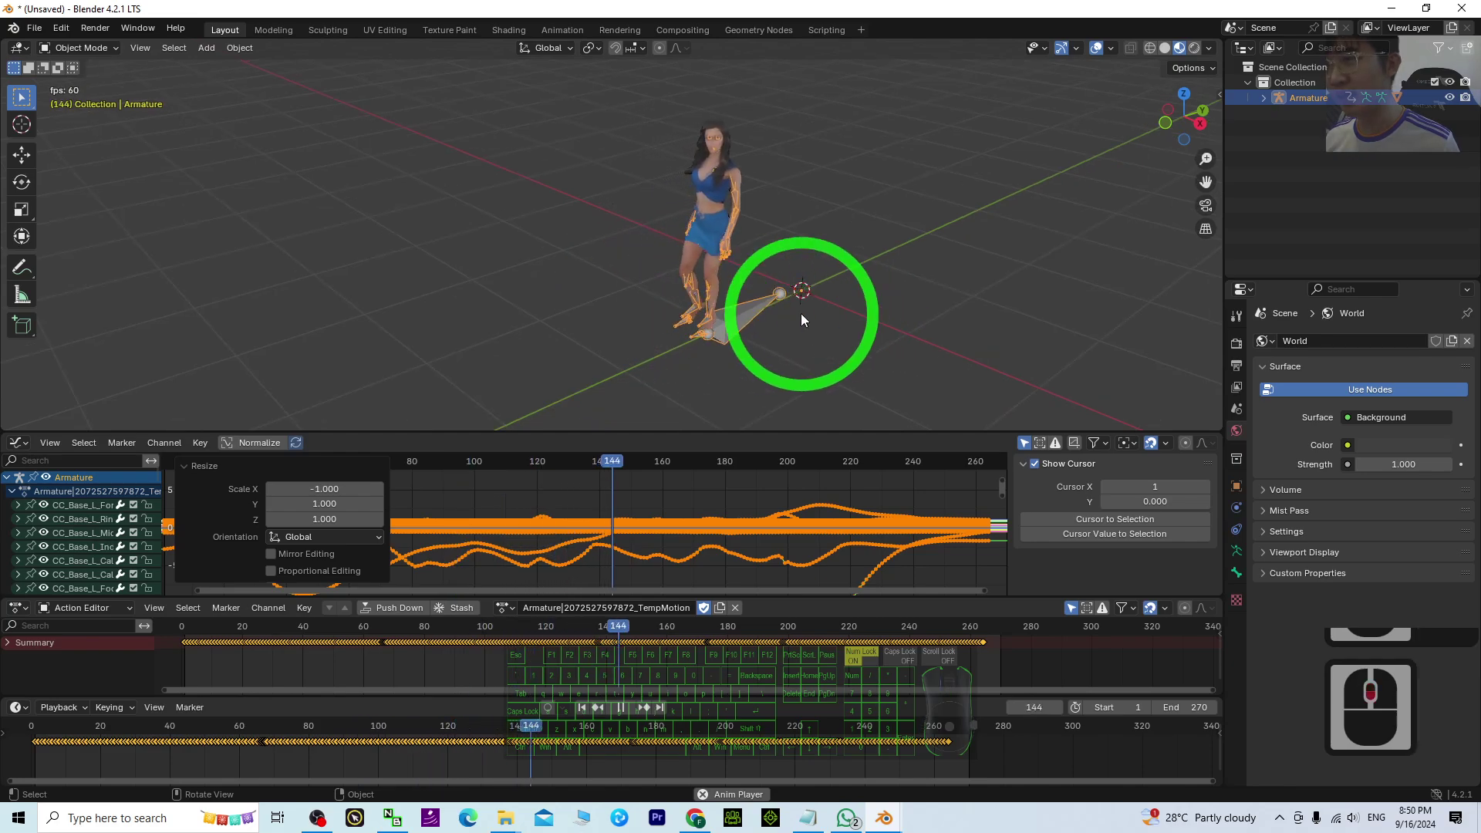
middle_click_drag(801, 313, 841, 301, "shift")
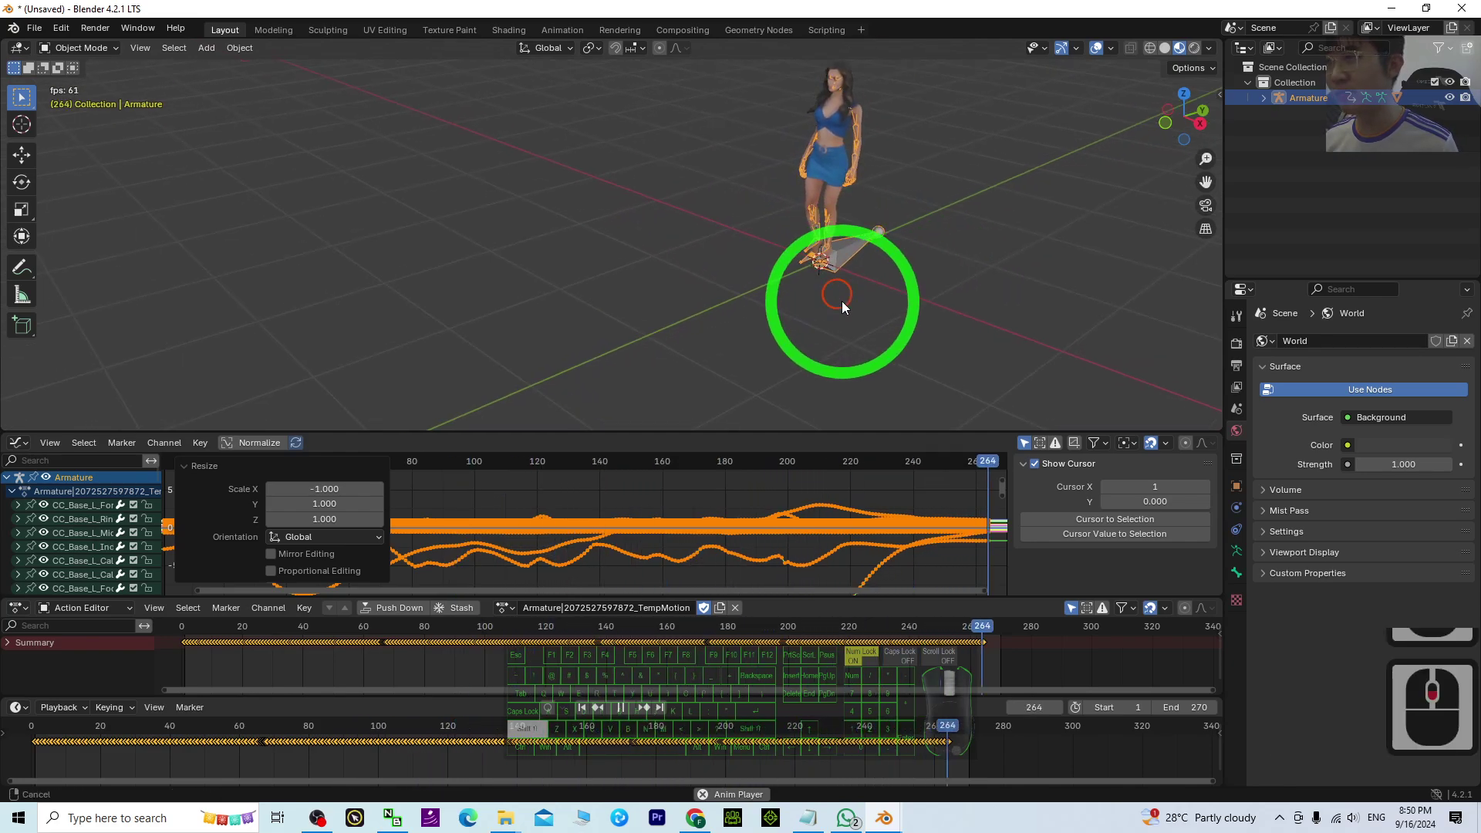
middle_click_drag(841, 301, 815, 323, "shift")
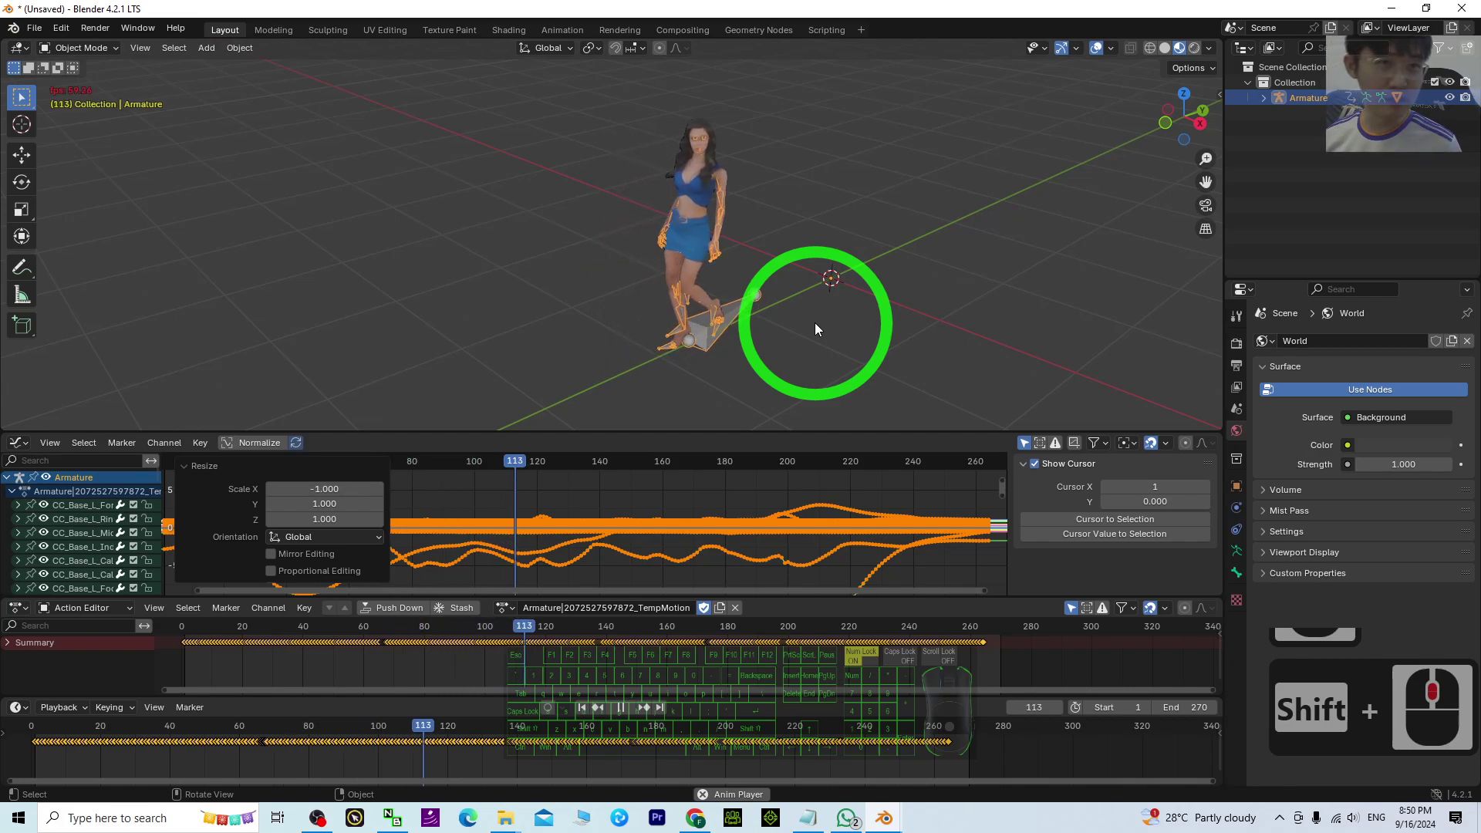